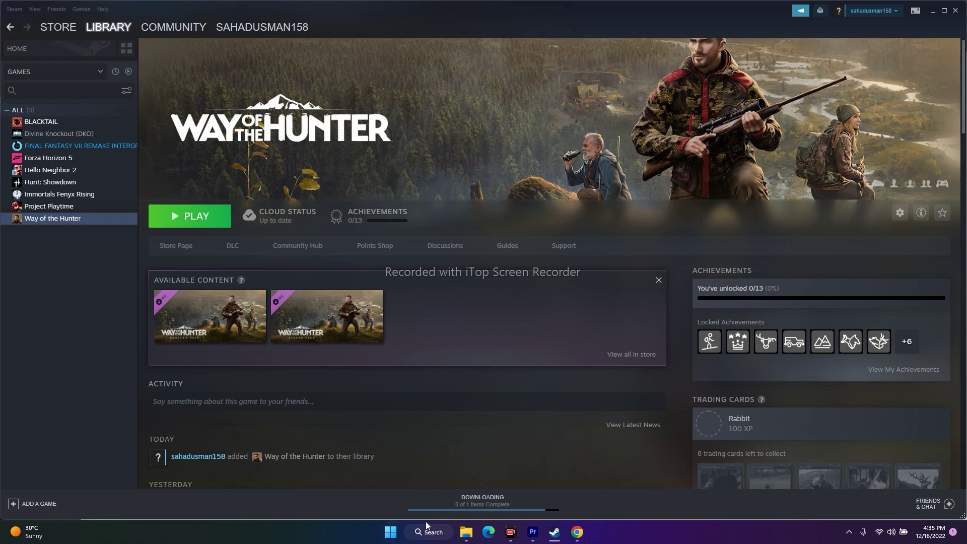
# - Show the computer's power options, including restart, and dismiss them without choosing one
pyautogui.click(389, 532)
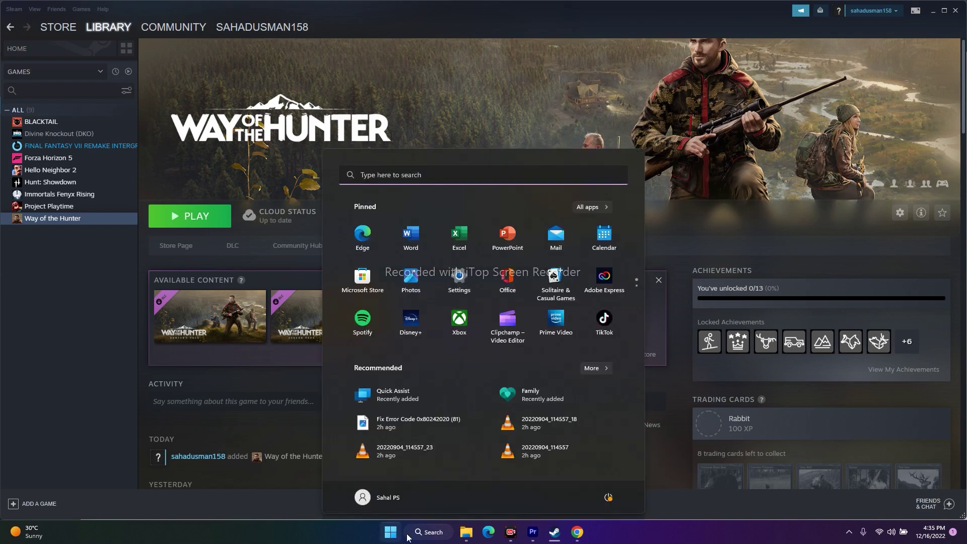
pyautogui.click(608, 499)
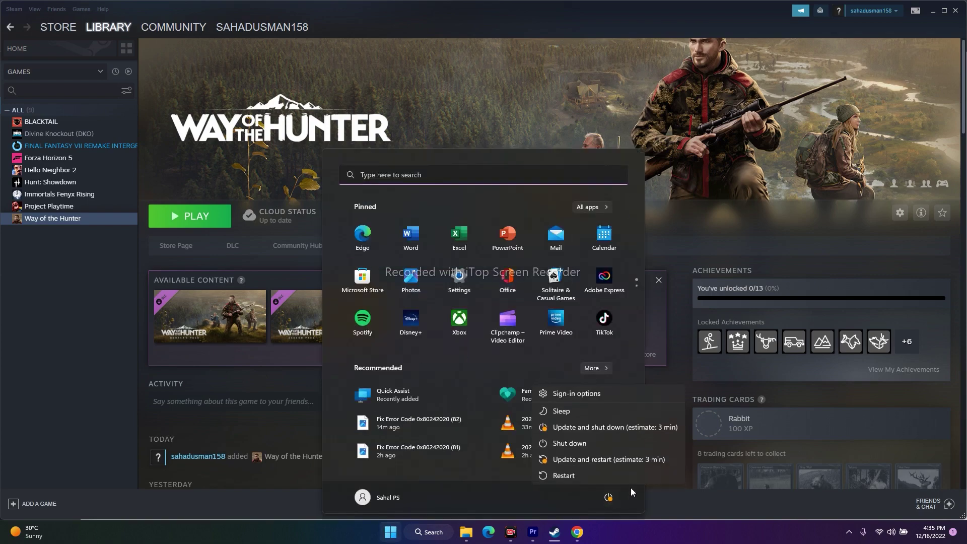
pyautogui.click(409, 41)
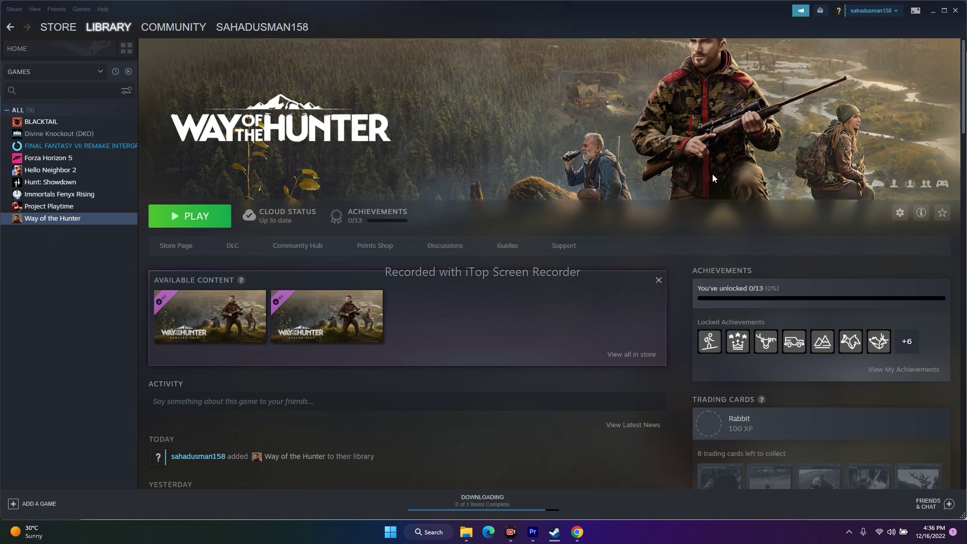
# - Clear the open windows, open Control Panel, and go to Windows Defender Firewall's list of allowed apps
pyautogui.click(930, 16)
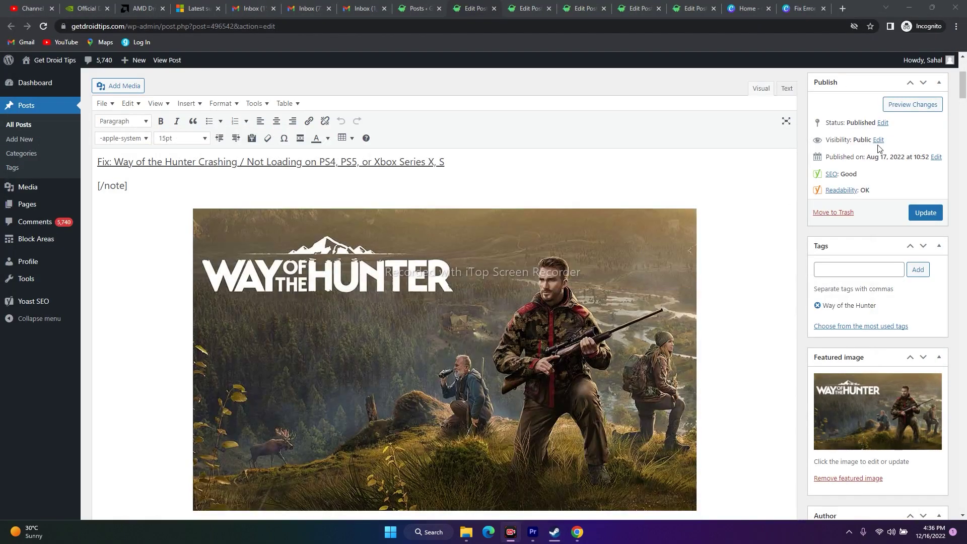
pyautogui.click(907, 5)
pyautogui.click(428, 532)
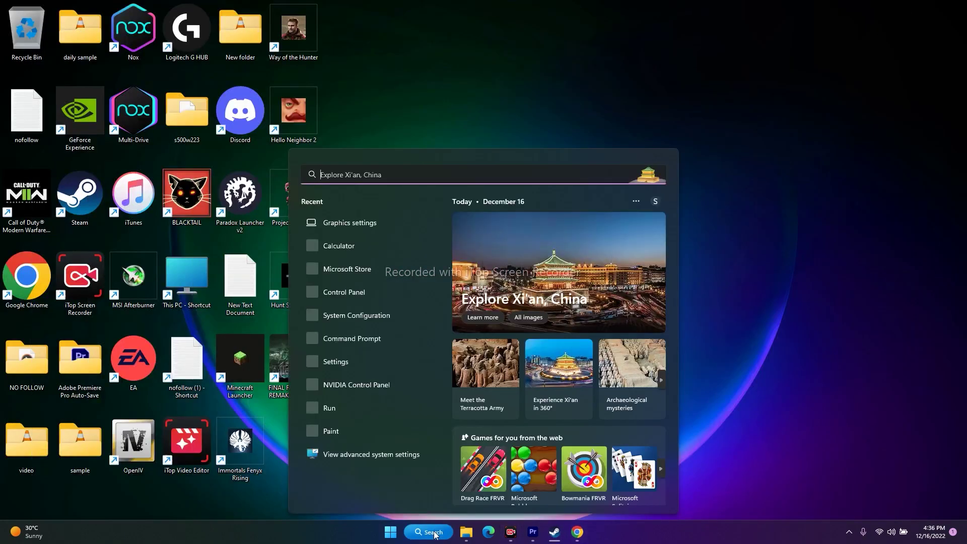
pyautogui.click(360, 295)
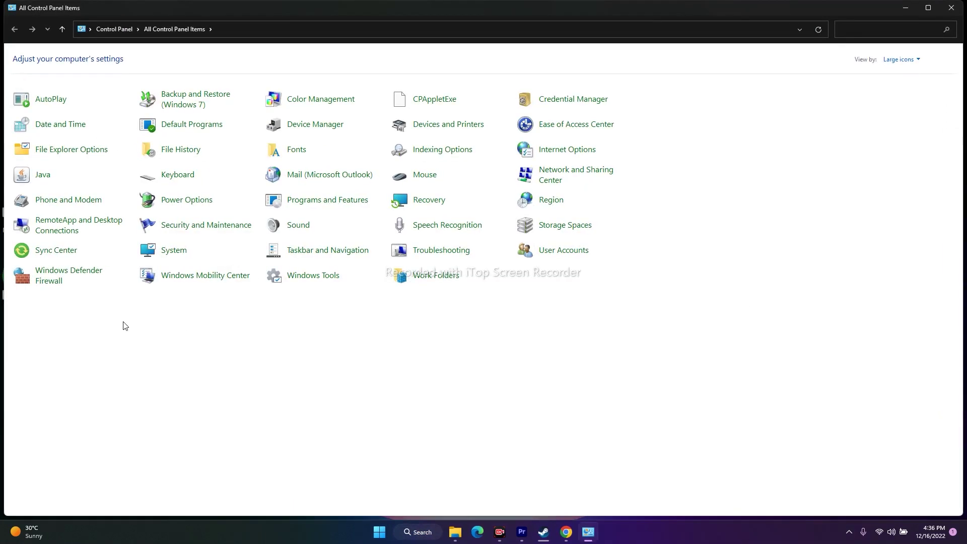
pyautogui.click(56, 277)
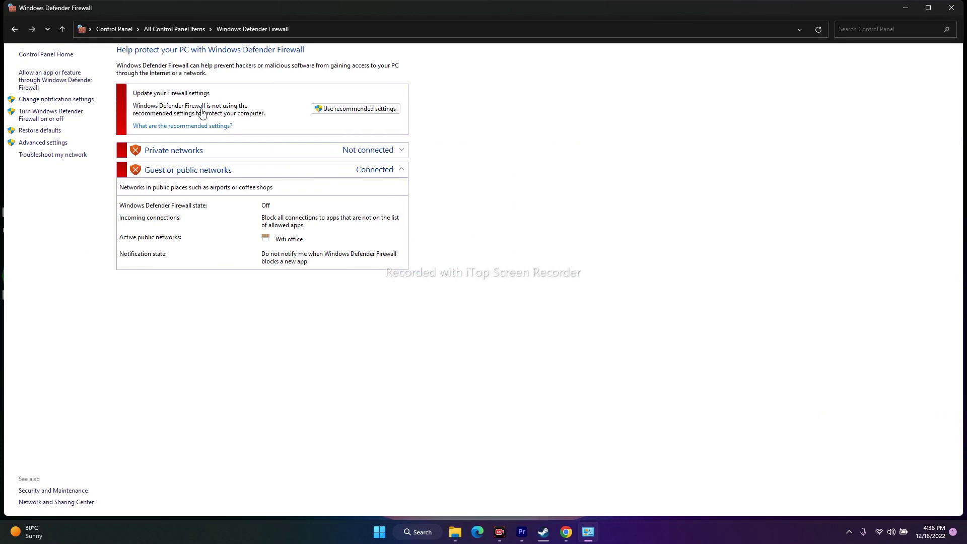
pyautogui.click(64, 79)
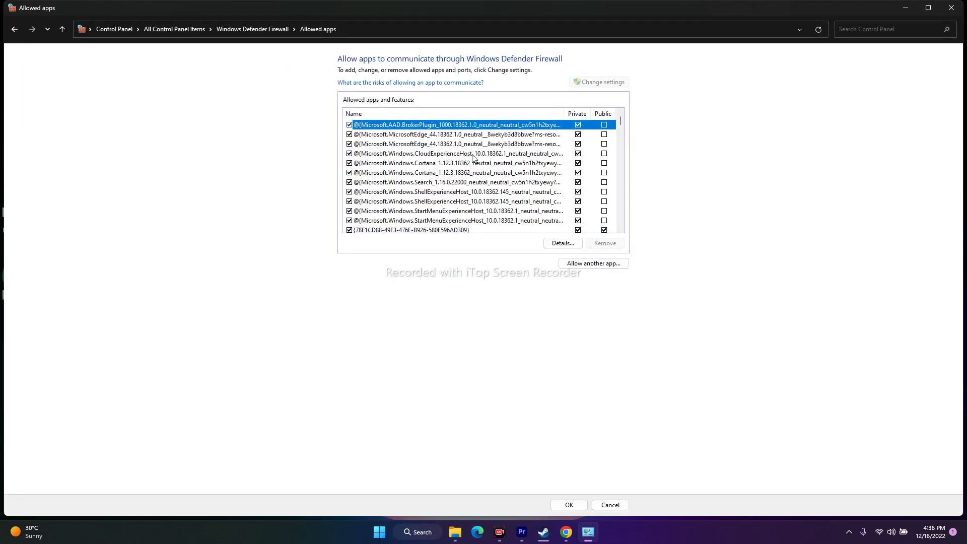
# - Look through the whole list of apps and features allowed through the firewall
pyautogui.scroll(-4, 451, 185)
pyautogui.scroll(-15, 452, 185)
pyautogui.scroll(-12, 452, 186)
pyautogui.scroll(-10, 451, 185)
pyautogui.scroll(-12, 452, 185)
pyautogui.scroll(-12, 450, 185)
pyautogui.scroll(5, 450, 185)
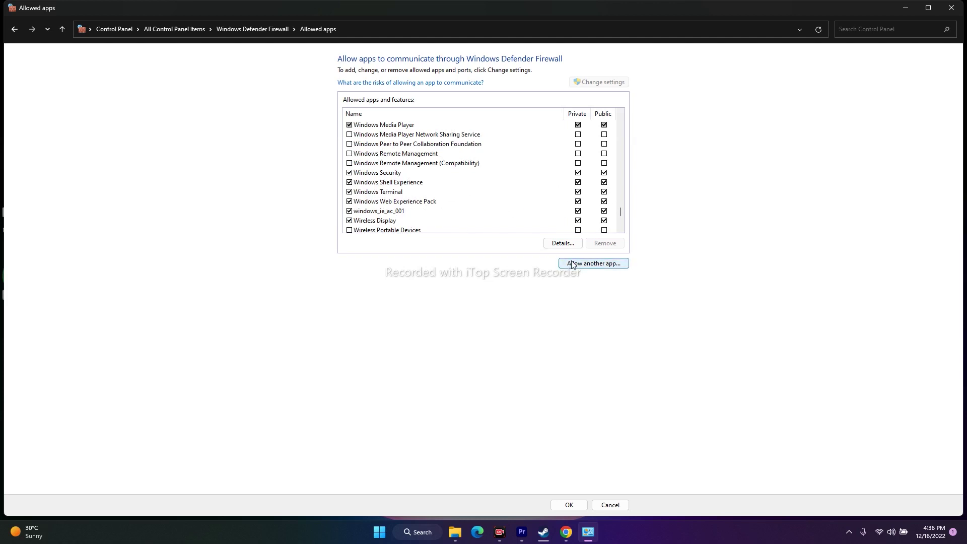
# - Start adding another allowed app and browse to the Program Files (x86) folder on the C: drive
pyautogui.click(587, 265)
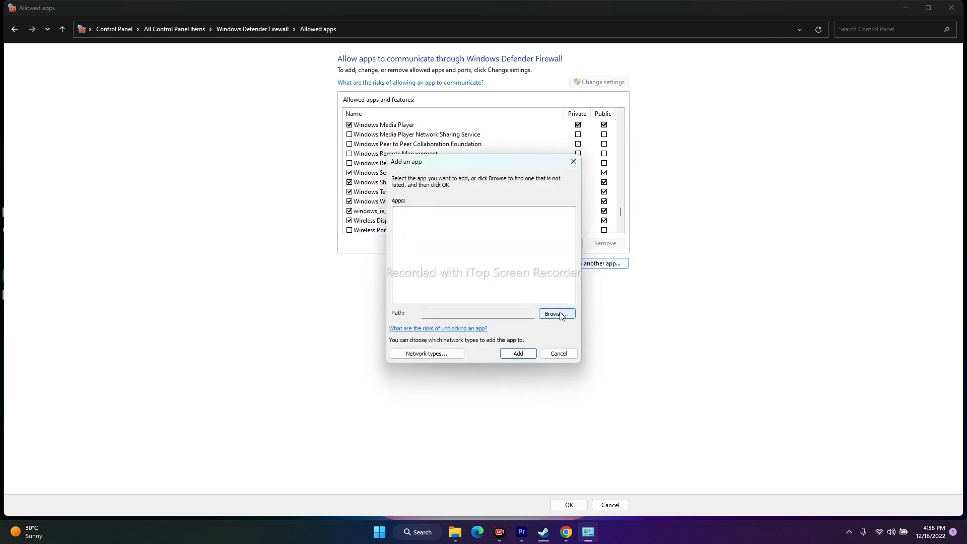
pyautogui.click(558, 314)
pyautogui.scroll(-2, 135, 255)
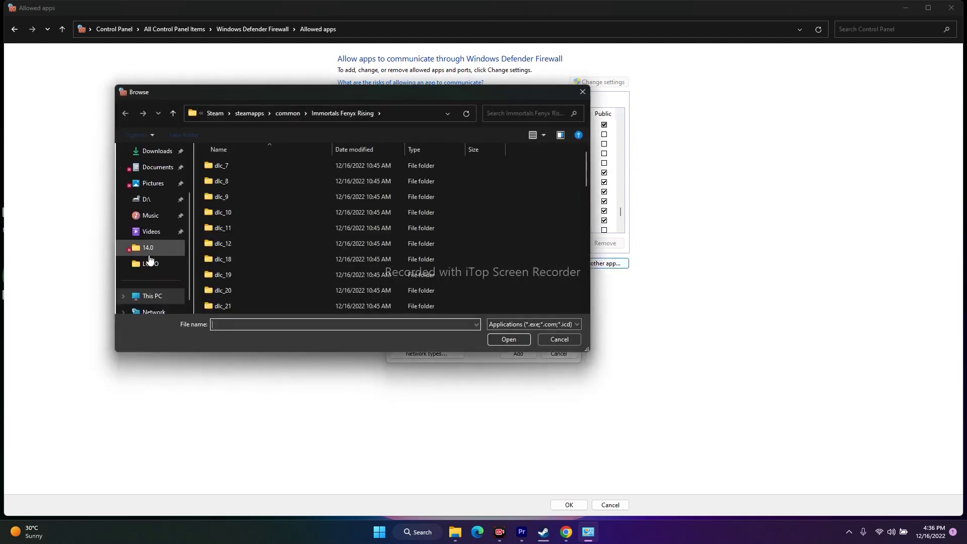
pyautogui.click(153, 297)
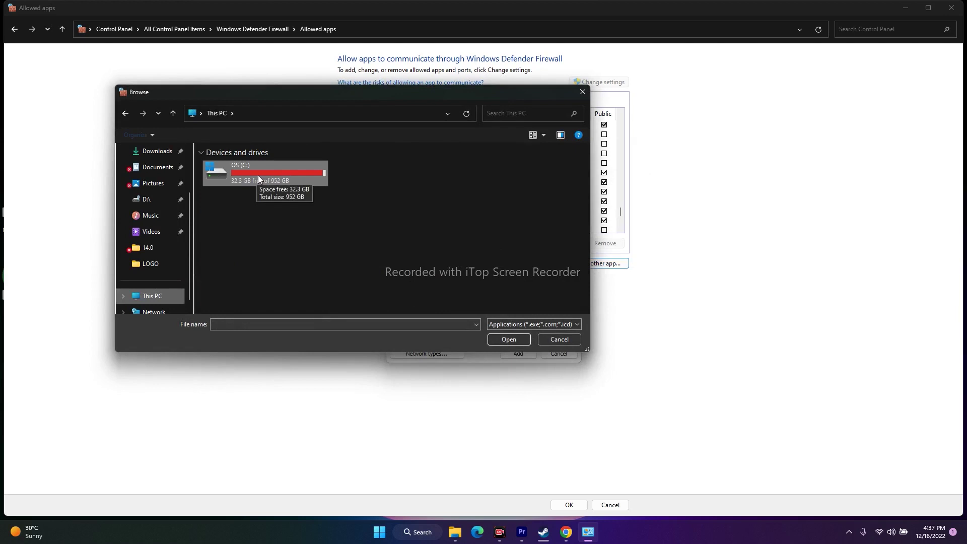
pyautogui.doubleClick(240, 174)
pyautogui.scroll(-3, 266, 201)
pyautogui.scroll(-1, 267, 254)
pyautogui.doubleClick(257, 258)
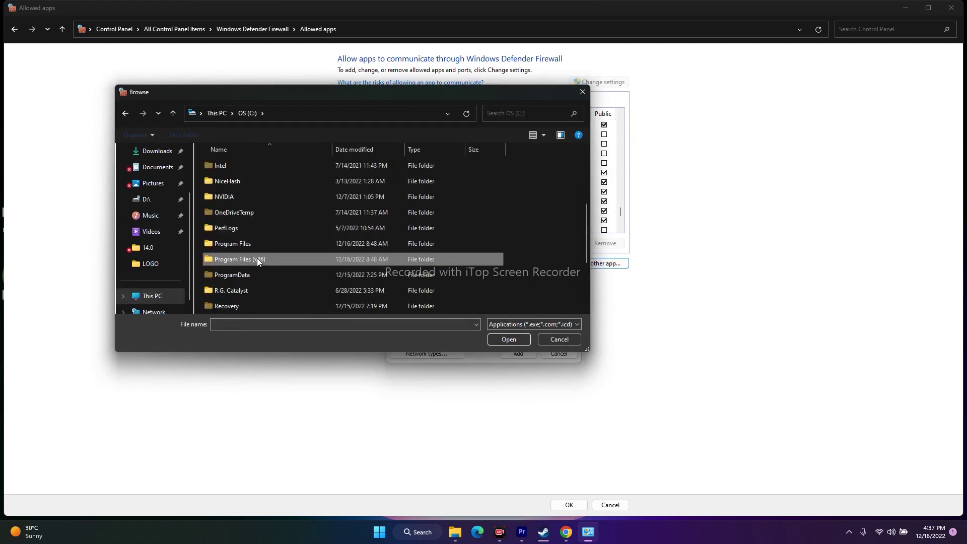
# - Browse into the Steam\steamapps\common folder, where the installed games are stored
pyautogui.scroll(-5, 272, 194)
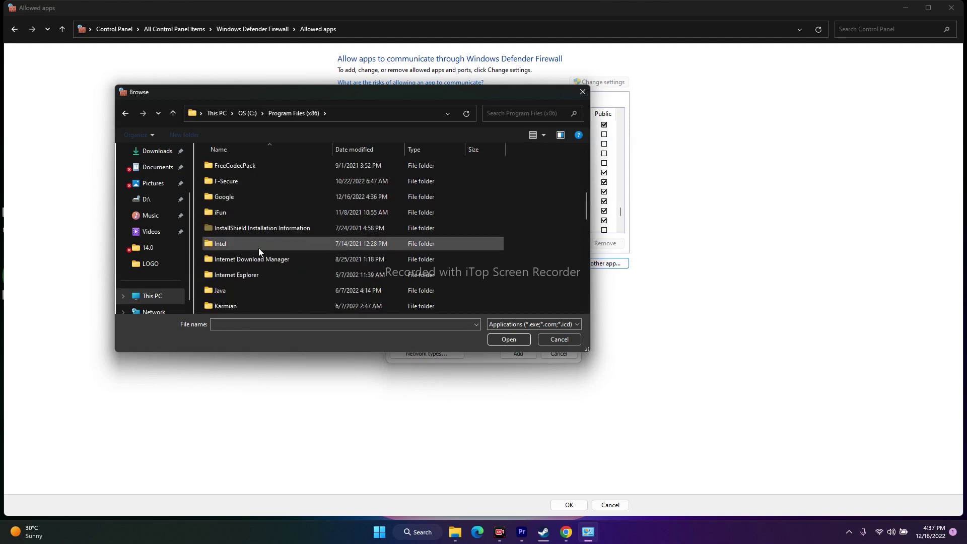
pyautogui.scroll(-6, 255, 220)
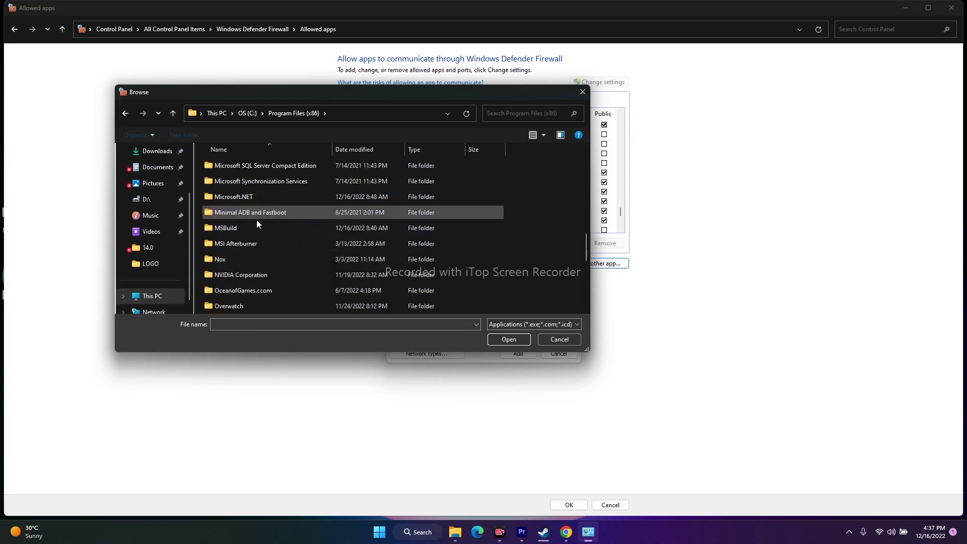
pyautogui.doubleClick(234, 234)
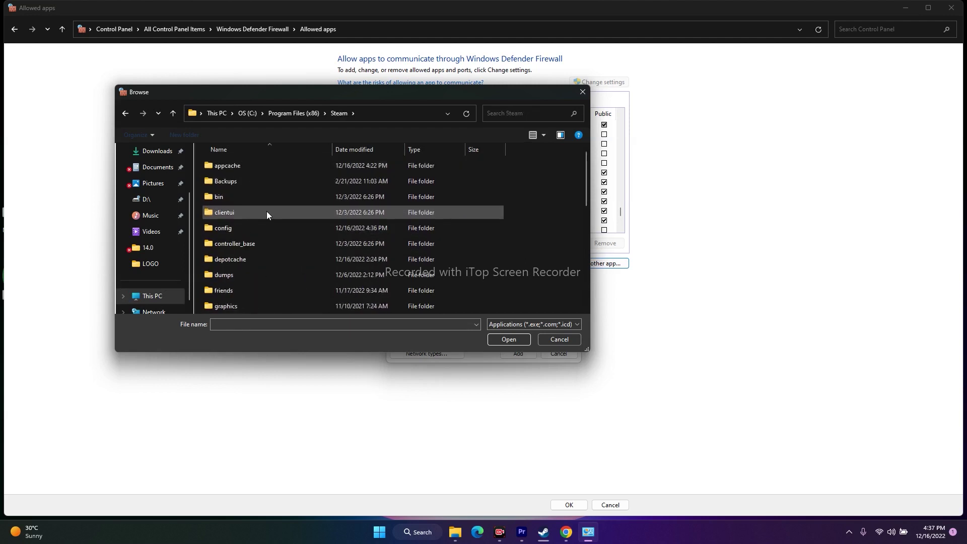
pyautogui.scroll(-3, 267, 210)
pyautogui.scroll(-1, 240, 288)
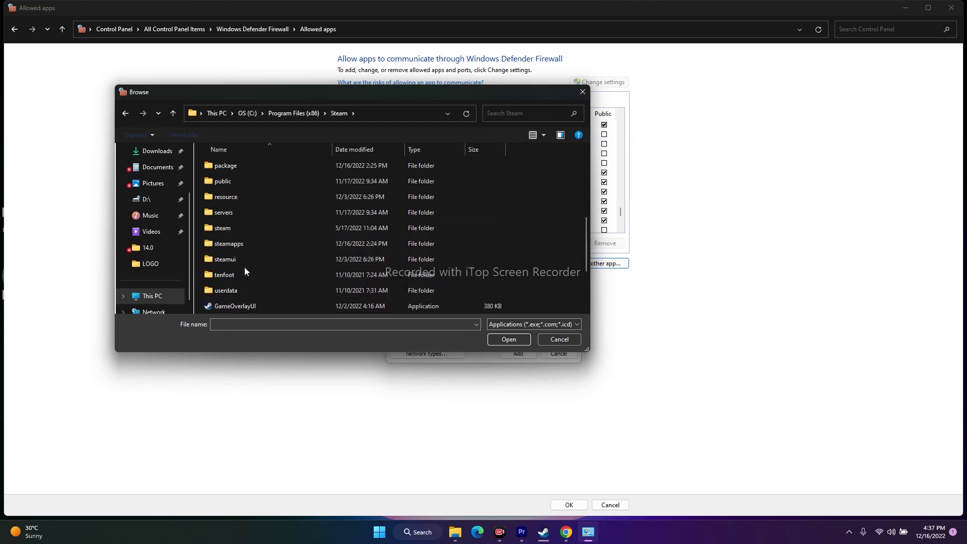
pyautogui.doubleClick(244, 243)
pyautogui.doubleClick(239, 166)
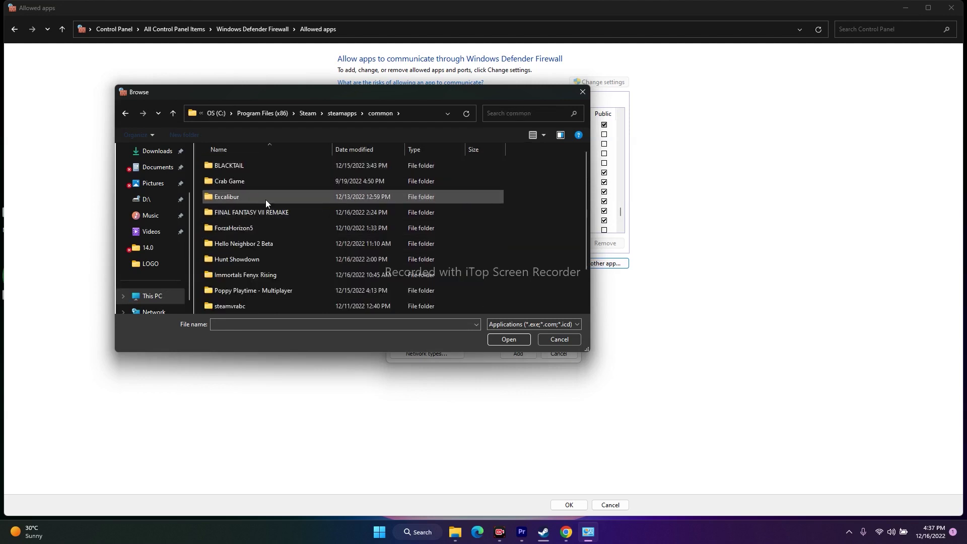
# - Find the WayOfTheHunter folder among the installed Steam games and open it
pyautogui.scroll(-1, 265, 200)
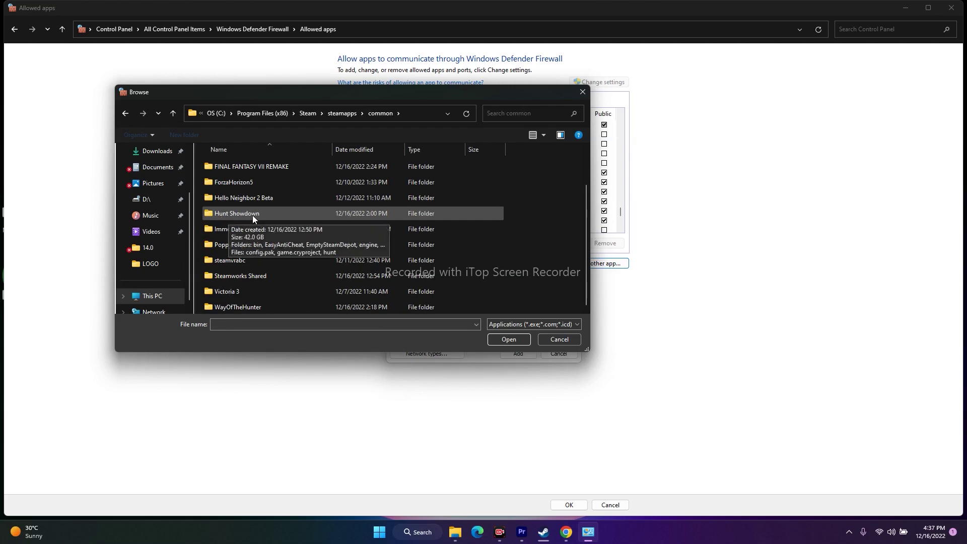
pyautogui.click(547, 534)
pyautogui.click(547, 534)
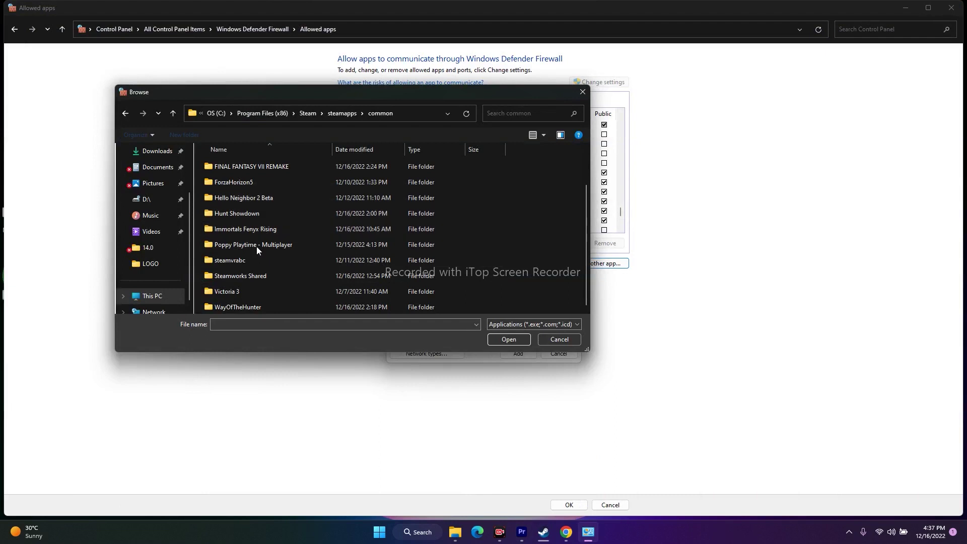
pyautogui.scroll(1, 255, 254)
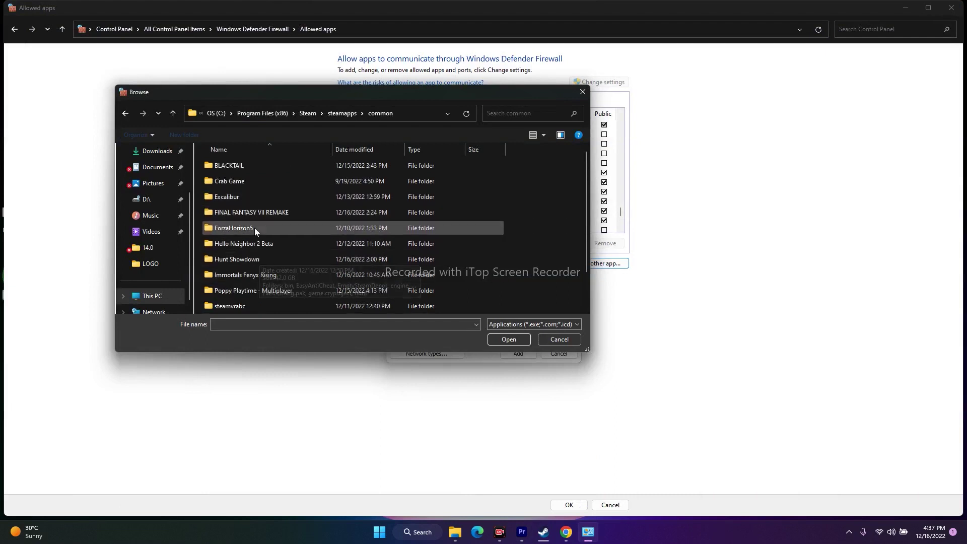
pyautogui.scroll(-1, 259, 246)
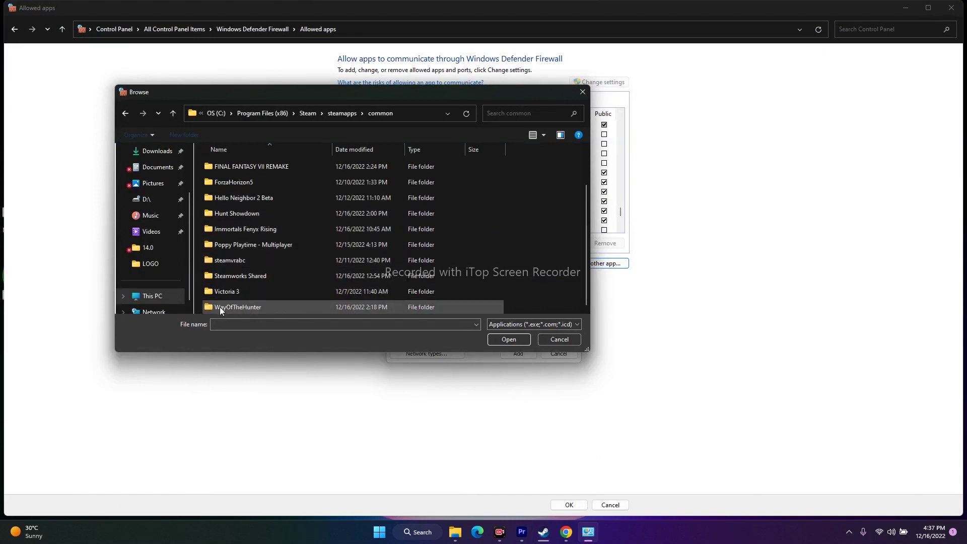
pyautogui.doubleClick(257, 308)
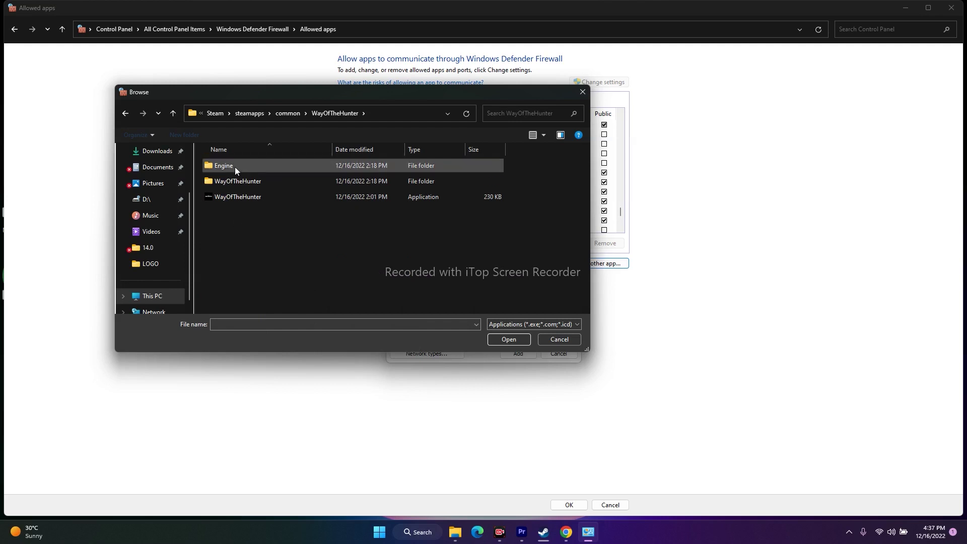
# - Check the game's Engine\Binaries\ThirdParty folder for an application file, and return to the main WayOfTheHunter folder
pyautogui.click(438, 195)
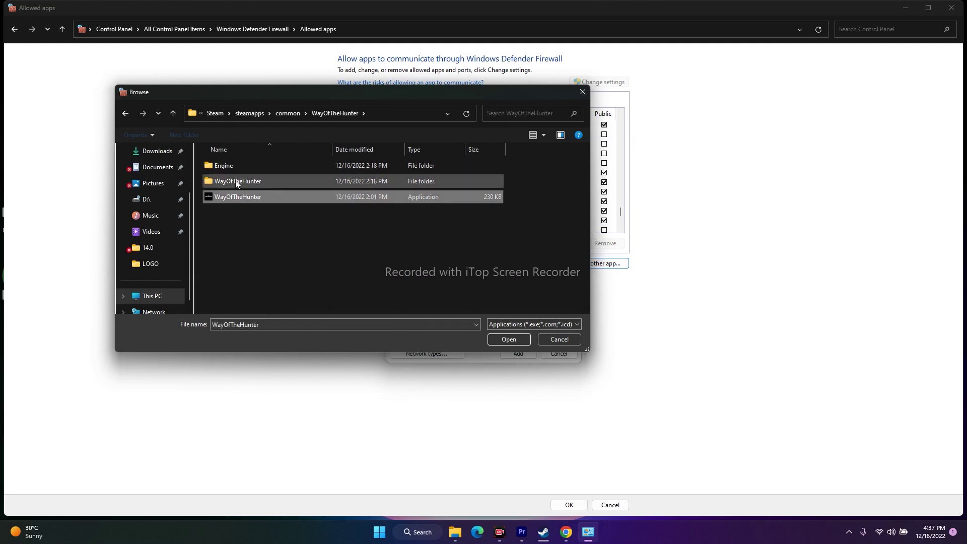
pyautogui.doubleClick(238, 165)
pyautogui.doubleClick(244, 165)
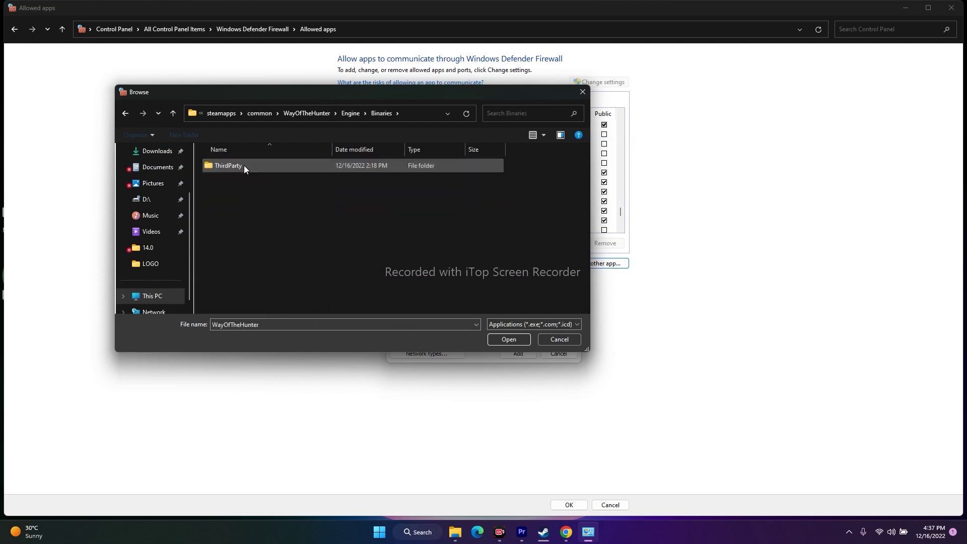
pyautogui.doubleClick(244, 165)
pyautogui.click(125, 113)
pyautogui.click(125, 113)
pyautogui.click(125, 112)
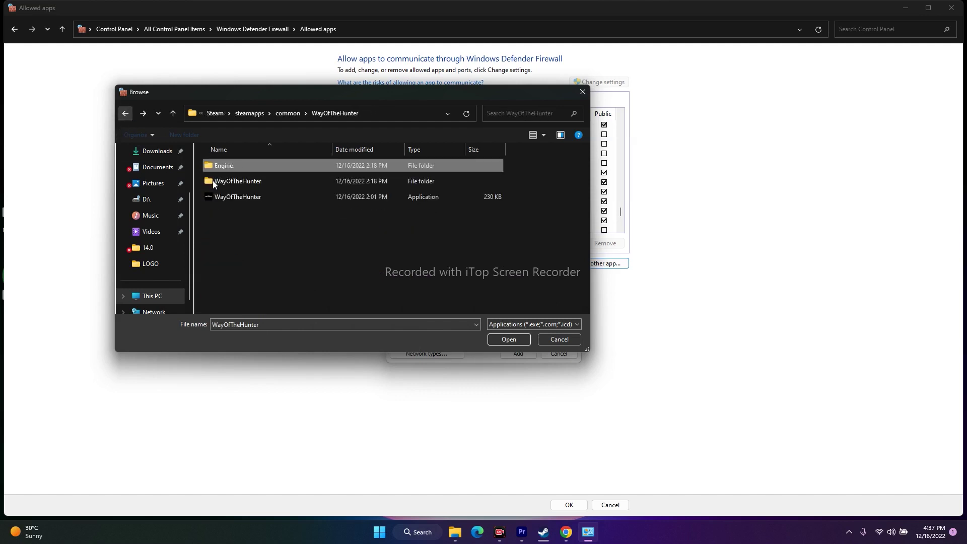
# - Look into the inner WayOfTheHunter\Binaries\Win64 folder, and return to the game's main folder
pyautogui.doubleClick(249, 182)
pyautogui.doubleClick(239, 166)
pyautogui.doubleClick(240, 165)
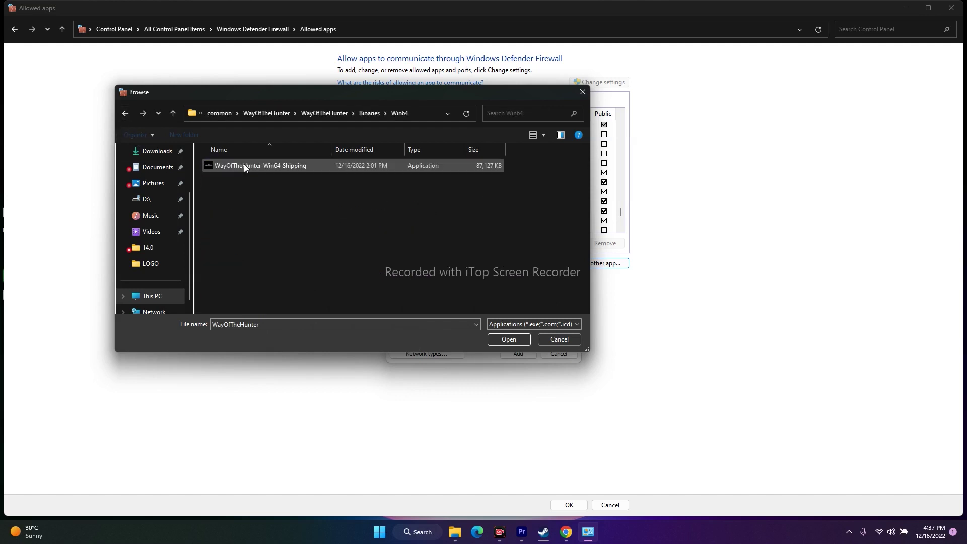
pyautogui.click(125, 113)
pyautogui.click(125, 113)
pyautogui.click(125, 113)
pyautogui.doubleClick(260, 306)
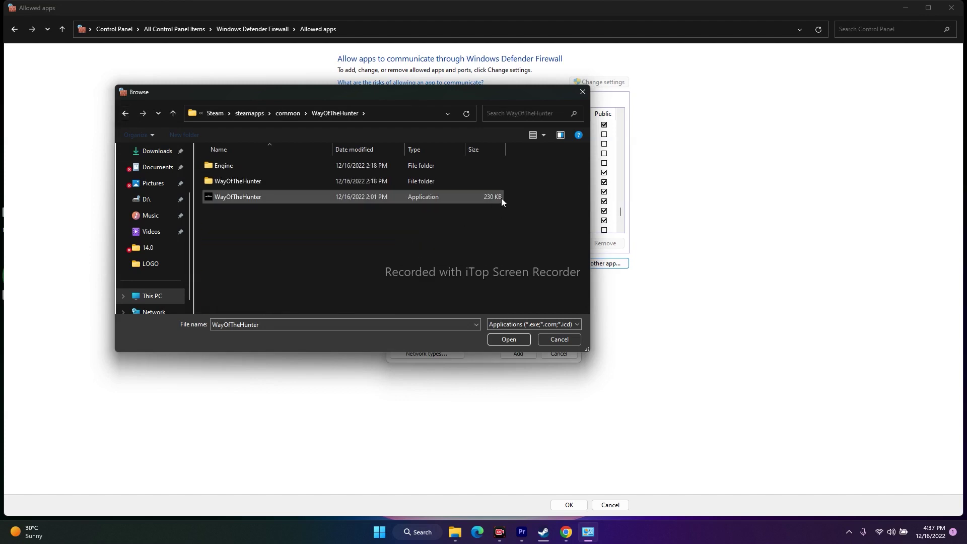
# - Add the WayOfTheHunter-Win64-Shipping application from WayOfTheHunter\Binaries\Win64 to the firewall's allowed apps
pyautogui.doubleClick(247, 183)
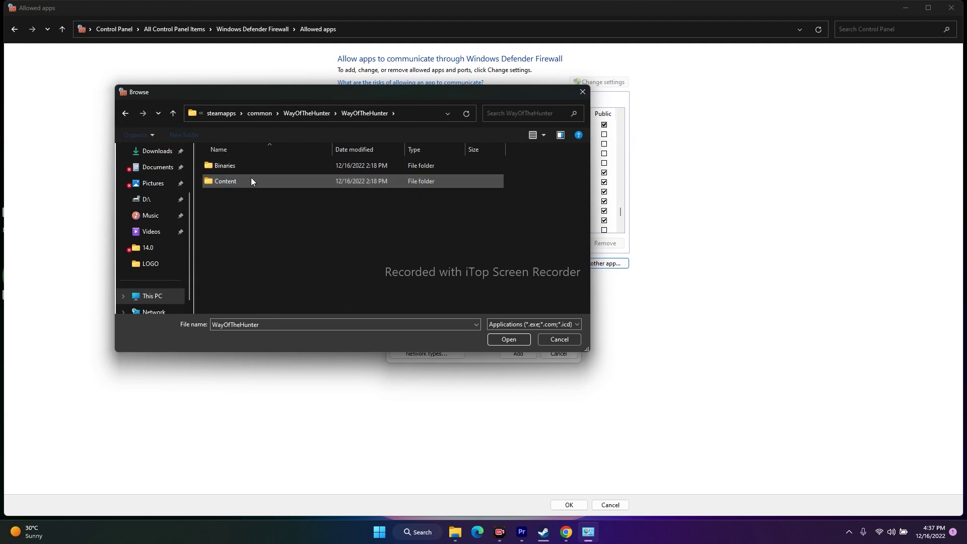
pyautogui.doubleClick(237, 165)
pyautogui.doubleClick(237, 165)
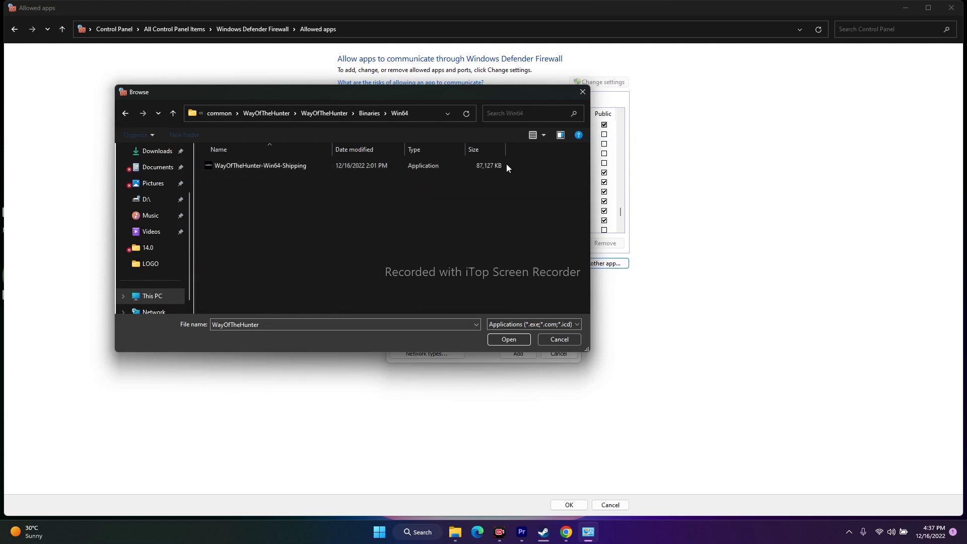
pyautogui.click(404, 165)
pyautogui.click(499, 339)
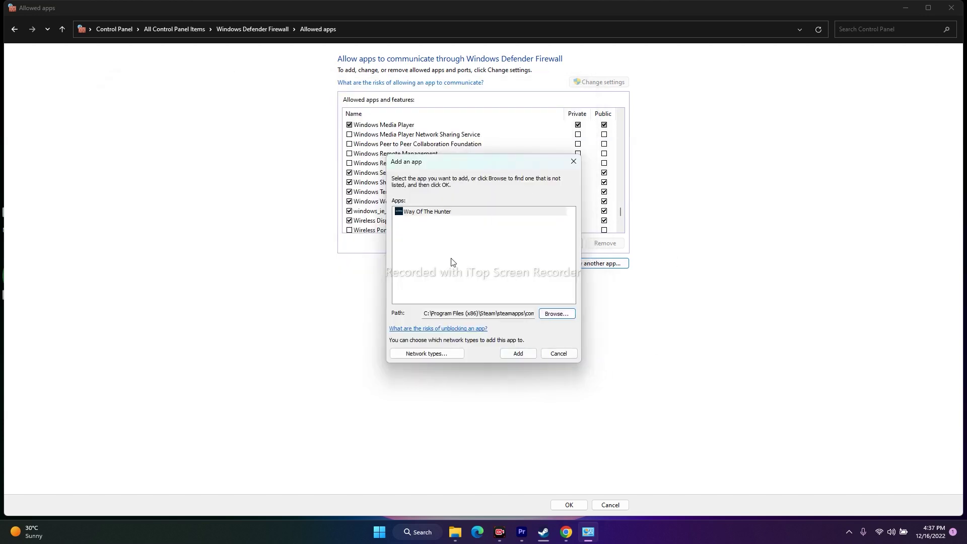
pyautogui.click(511, 353)
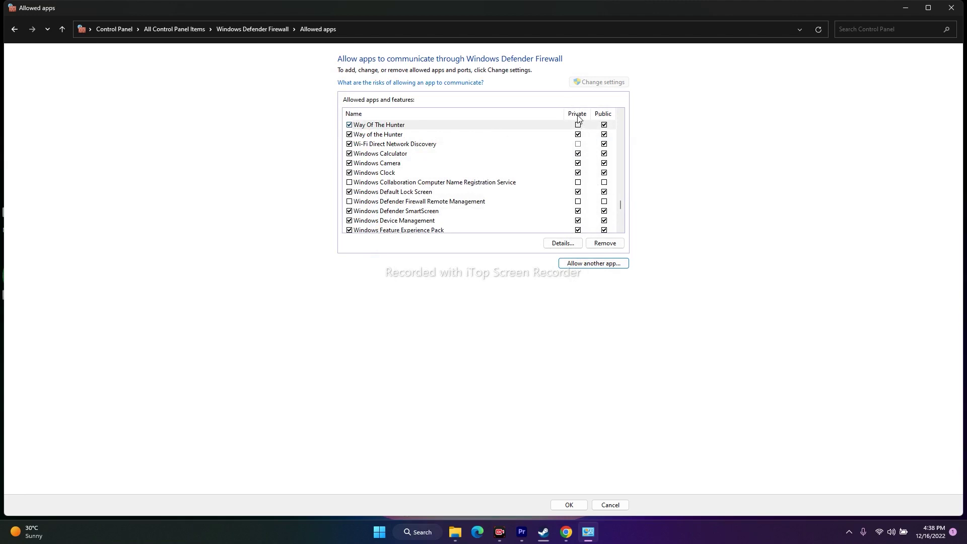
# - Allow the newly added Way Of The Hunter entry on private networks and close the allowed apps window
pyautogui.click(606, 128)
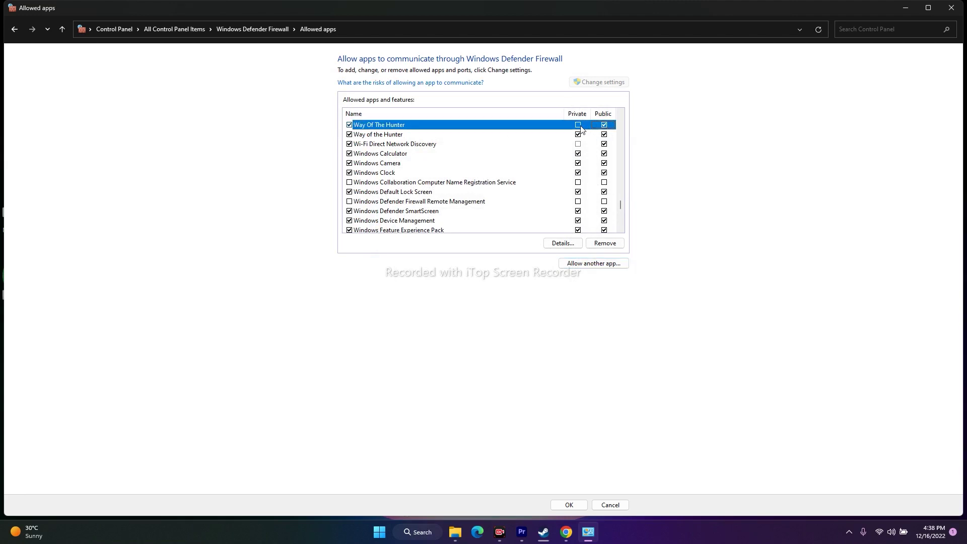
pyautogui.click(582, 125)
pyautogui.click(951, 8)
# - Switch to the Steam library, and from there to the Way of the Hunter post in Chrome
pyautogui.click(555, 530)
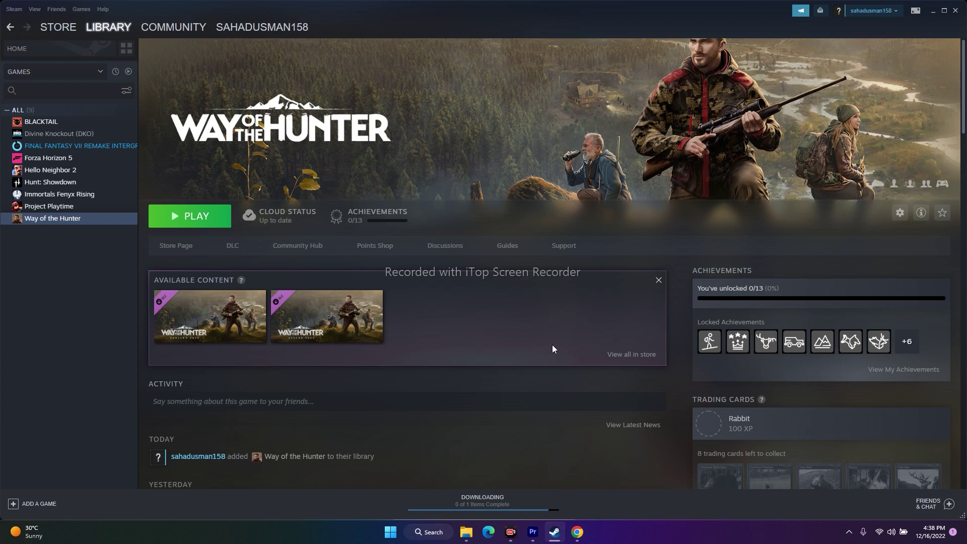
pyautogui.click(577, 532)
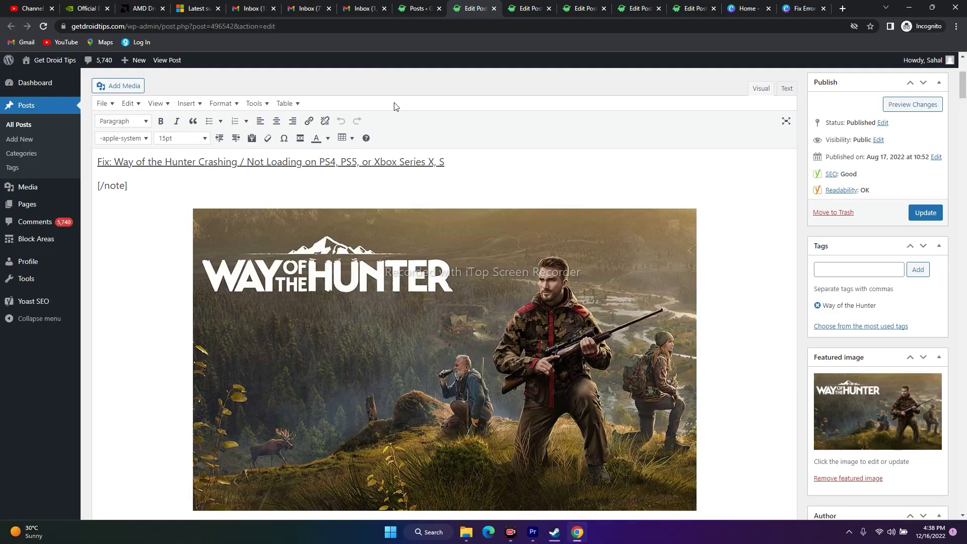
# - Switch to the NVIDIA driver downloads page and select the NVIDIA GeForce RTX 4090 from the GeForce RTX 40 Series
pyautogui.scroll(1, 383, 152)
pyautogui.scroll(3, 383, 152)
pyautogui.hotkey('ctrl', '2')
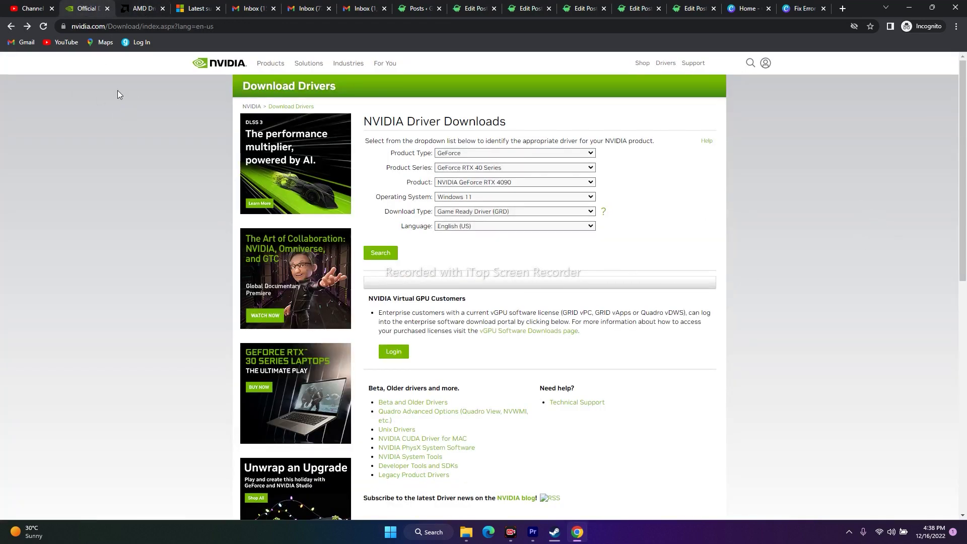
pyautogui.click(144, 8)
pyautogui.hotkey('ctrl', '2')
pyautogui.click(516, 183)
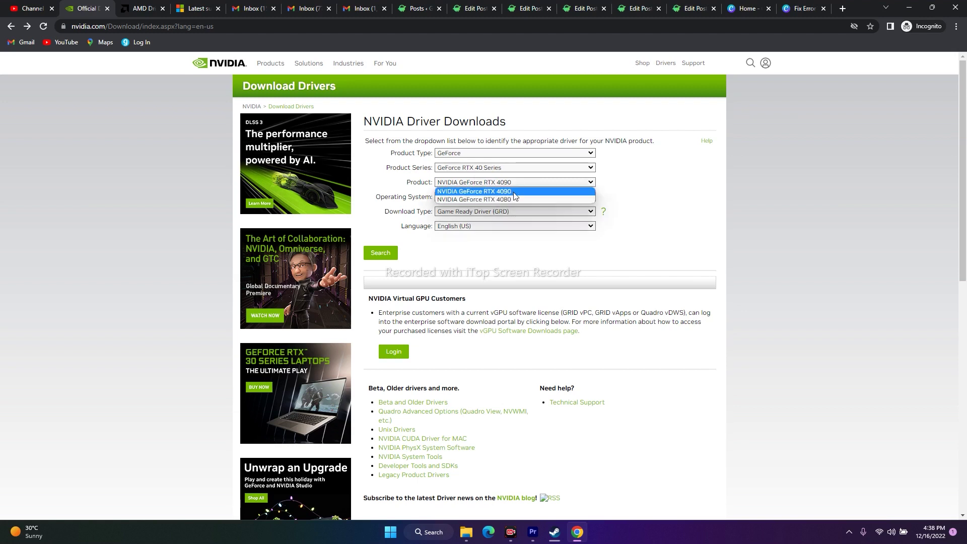
pyautogui.click(513, 192)
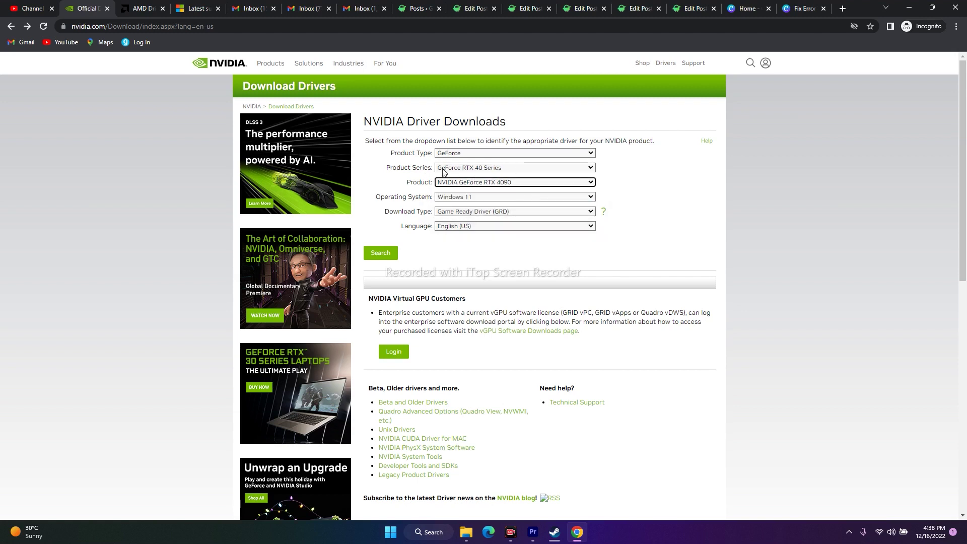
pyautogui.click(501, 170)
pyautogui.click(506, 176)
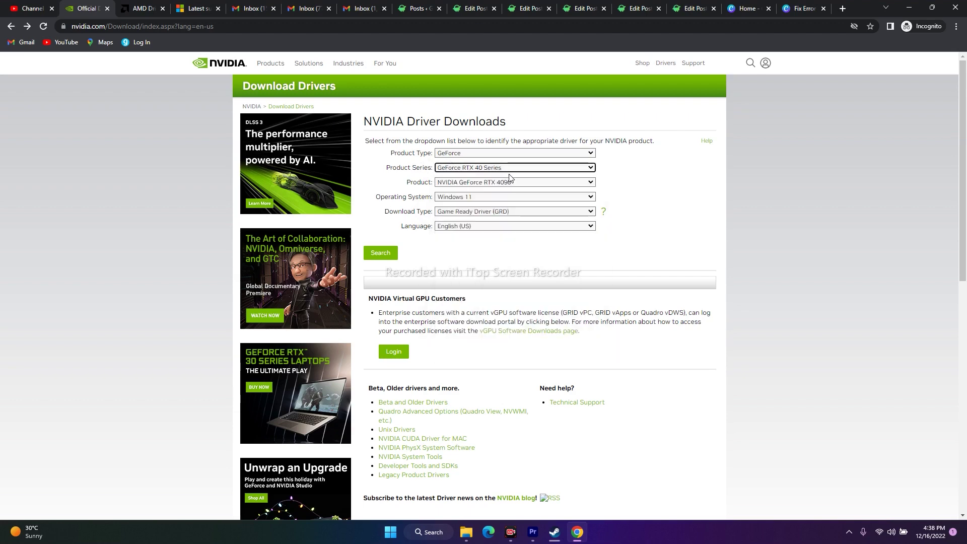
# - Set the driver's operating system to Windows 11 and search for the matching NVIDIA driver
pyautogui.click(466, 197)
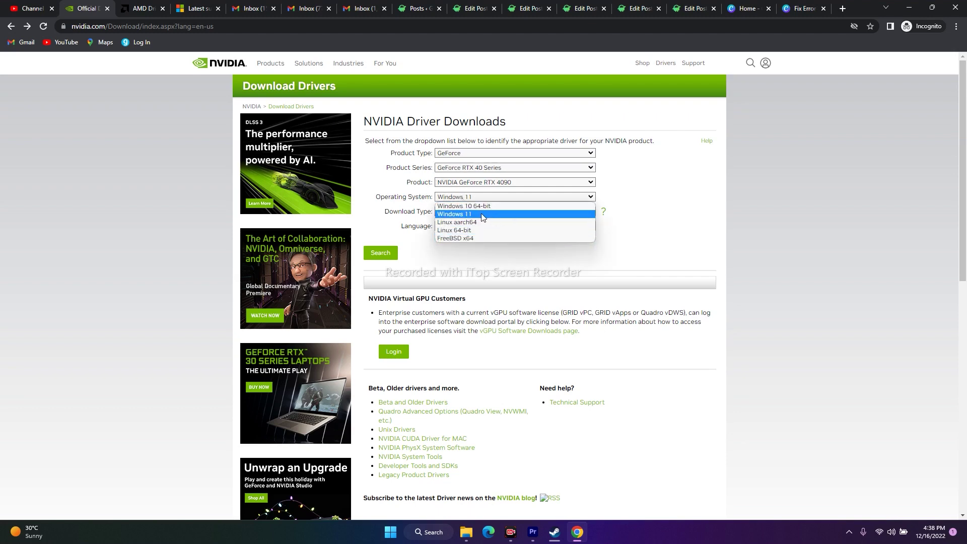
pyautogui.click(482, 215)
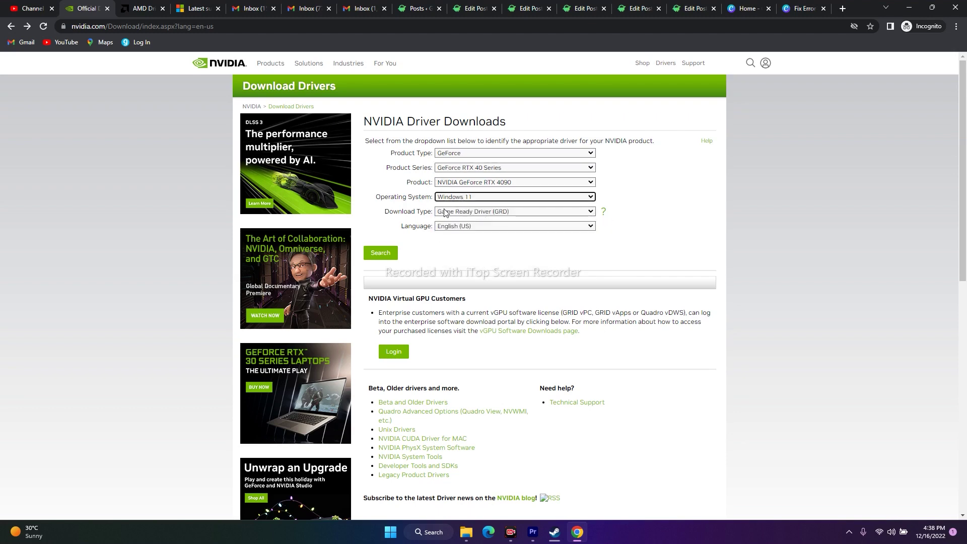
pyautogui.click(379, 253)
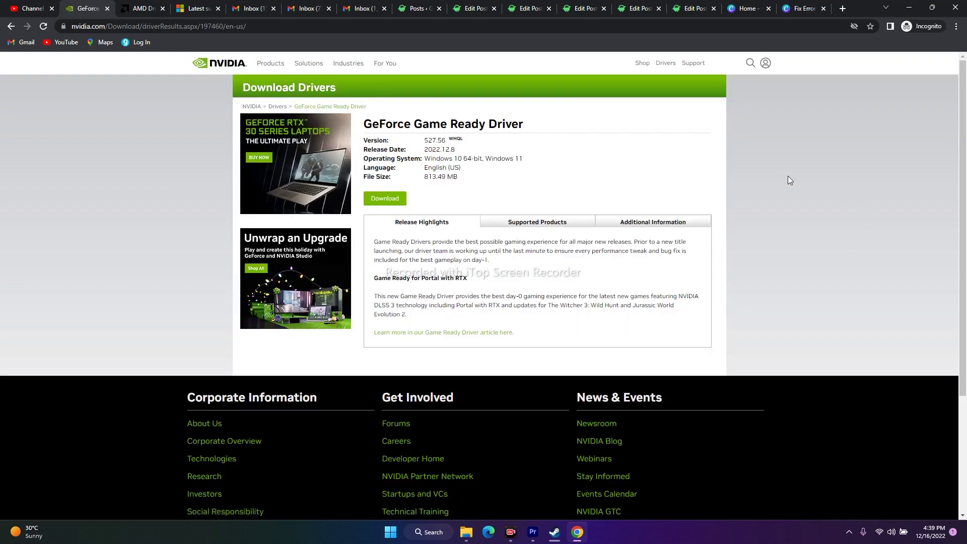
# - Check the GeForce Game Ready Driver's version and file size, and locate its download
pyautogui.moveTo(424, 140)
pyautogui.mouseDown()
pyautogui.moveTo(460, 151)
pyautogui.moveTo(424, 150)
pyautogui.mouseUp()
pyautogui.moveTo(424, 177); pyautogui.dragTo(461, 181)
pyautogui.click(464, 182)
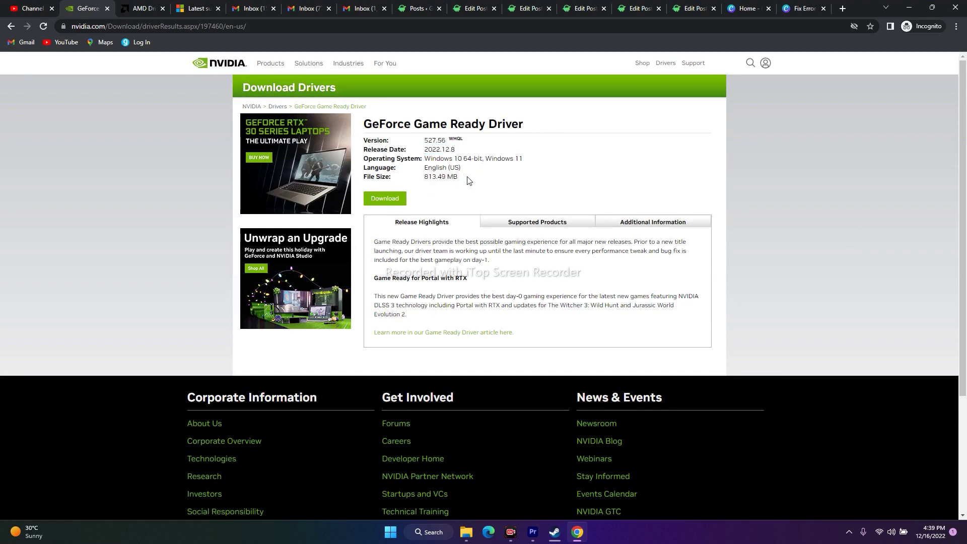
pyautogui.click(391, 201)
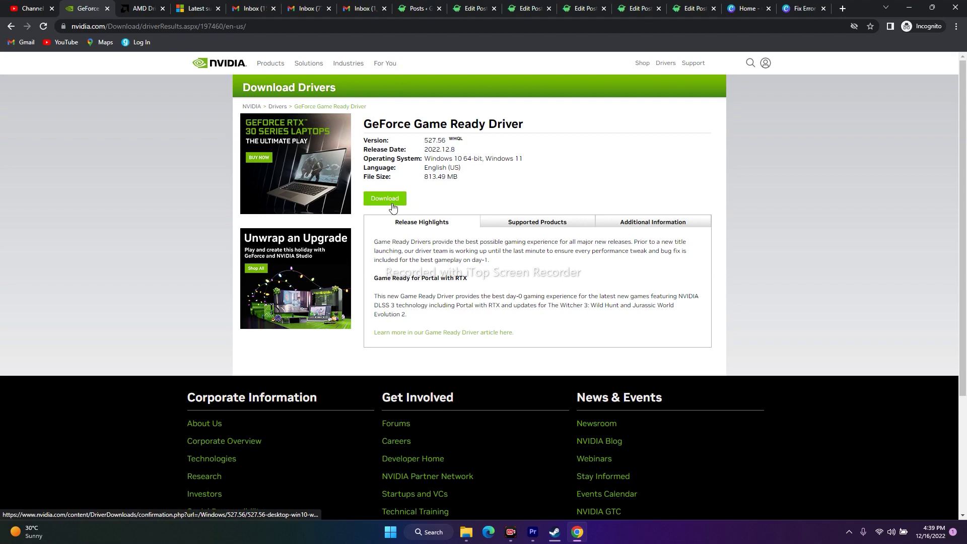
# - On the AMD support page, choose Graphics, AMD Radeon RX 6000M Series and AMD Radeon RX 6700M, and submit the selection
pyautogui.click(140, 9)
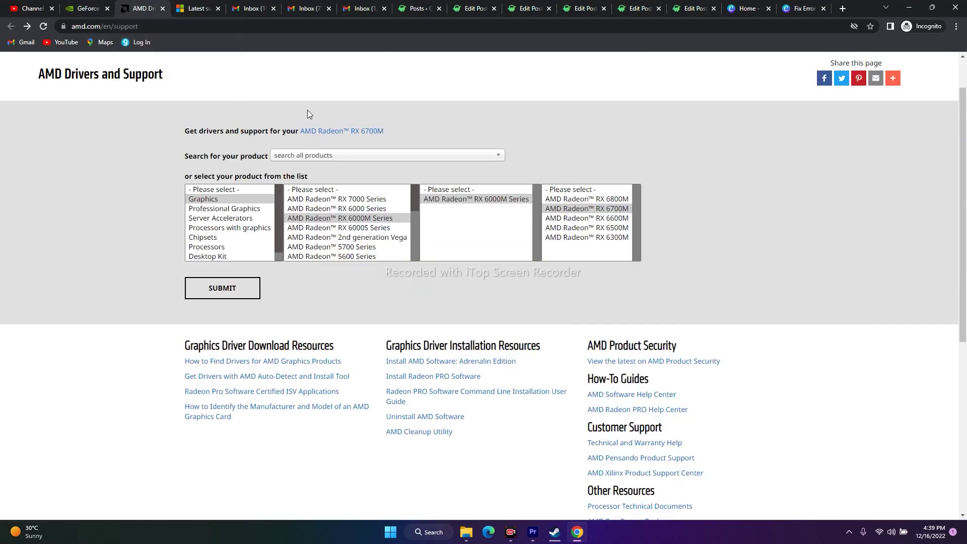
pyautogui.click(210, 200)
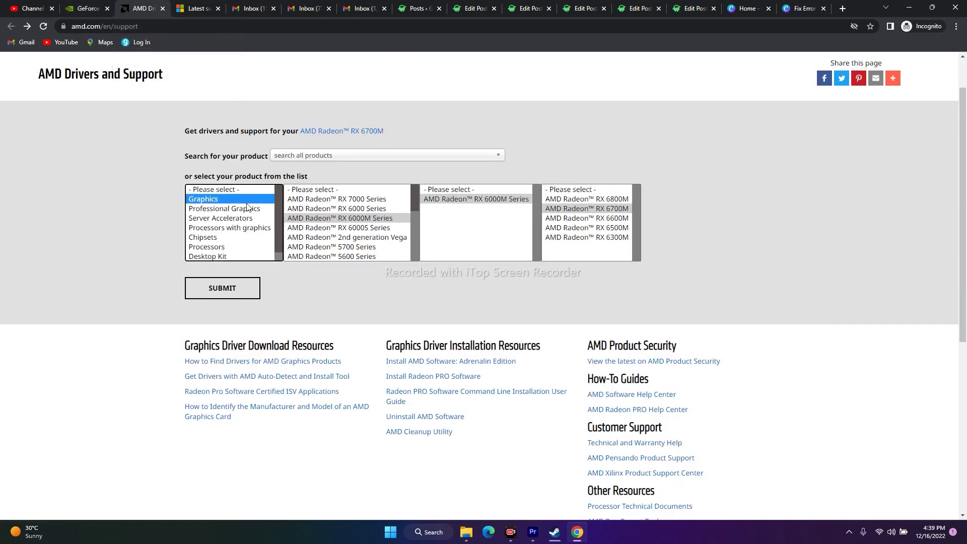
pyautogui.click(315, 218)
pyautogui.click(481, 201)
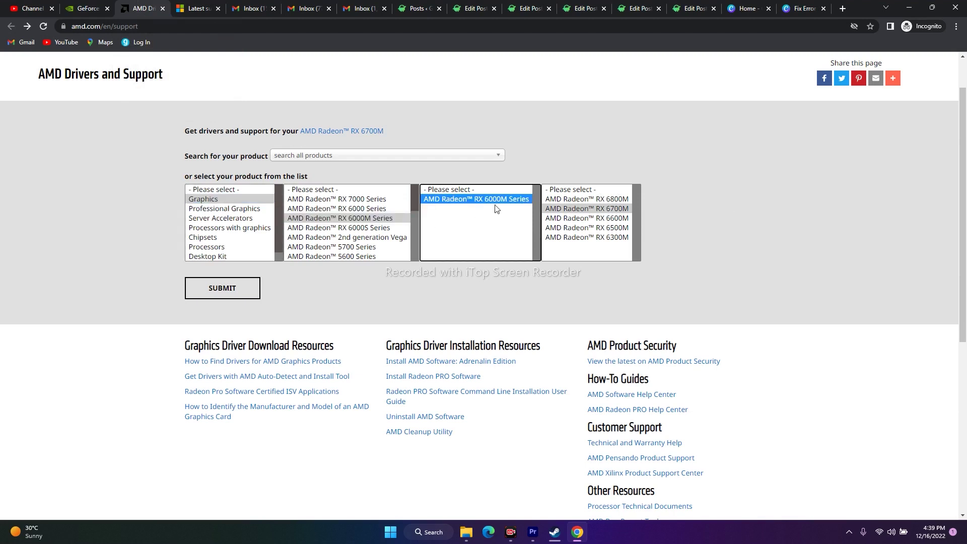
pyautogui.click(581, 209)
pyautogui.click(224, 286)
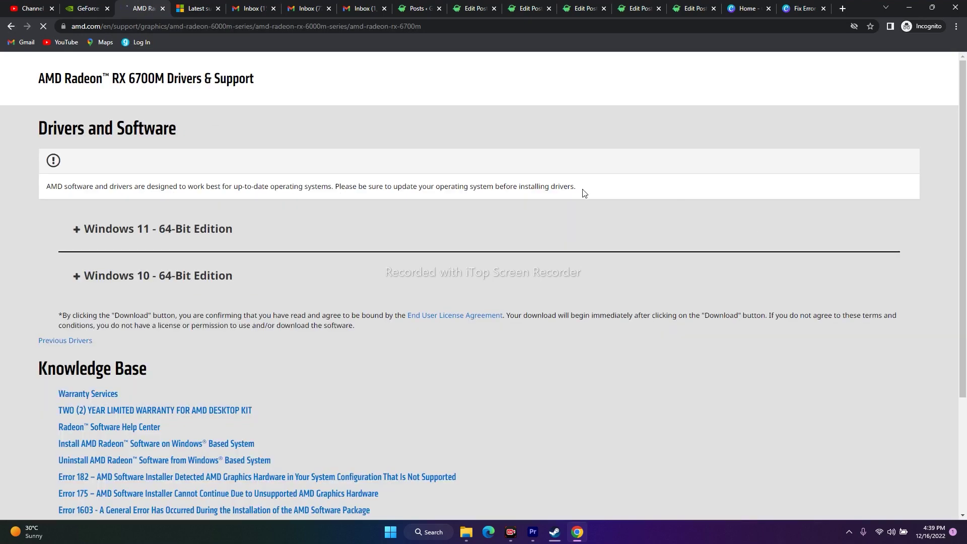
# - Look through the Windows 11 and Windows 10 64-Bit Edition driver listings for the Radeon RX 6700M, collapsing each again
pyautogui.scroll(-1, 242, 317)
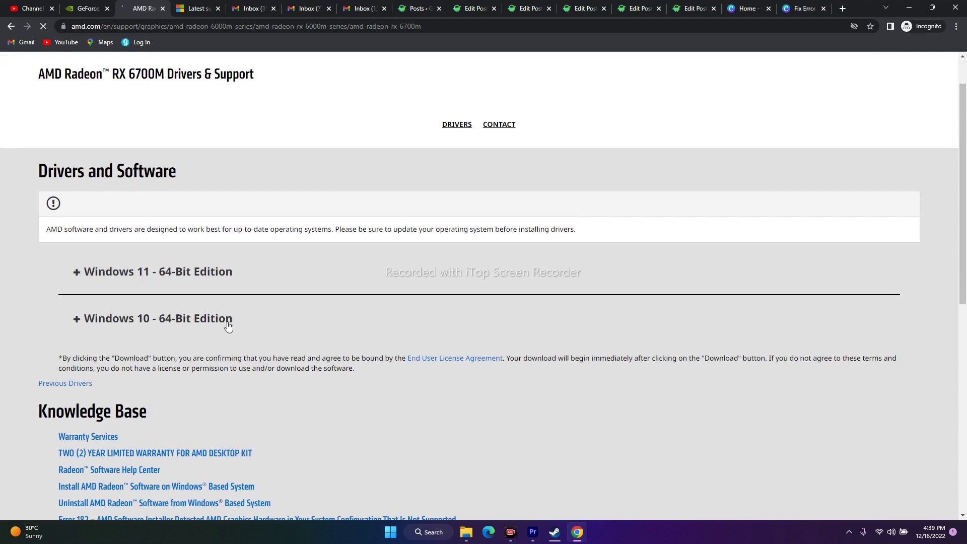
pyautogui.click(76, 272)
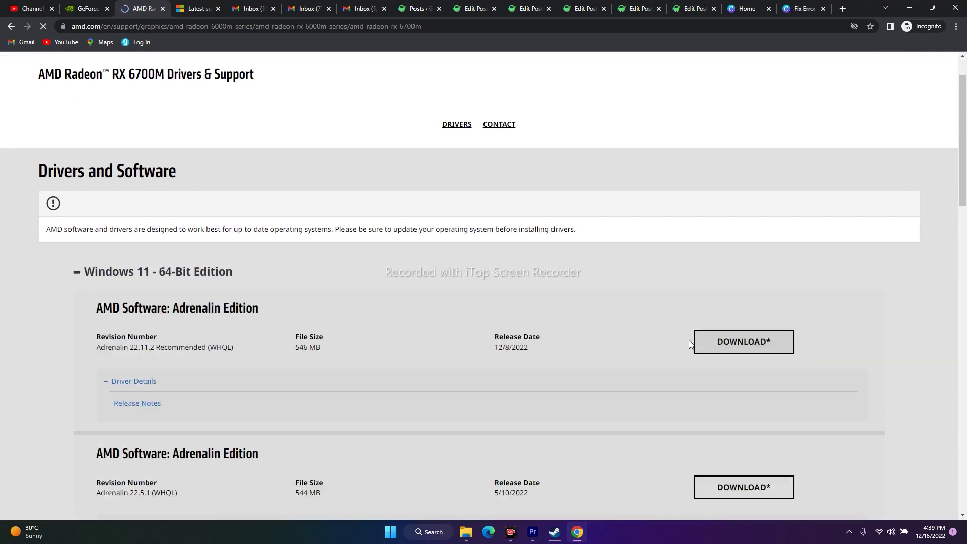
pyautogui.click(77, 272)
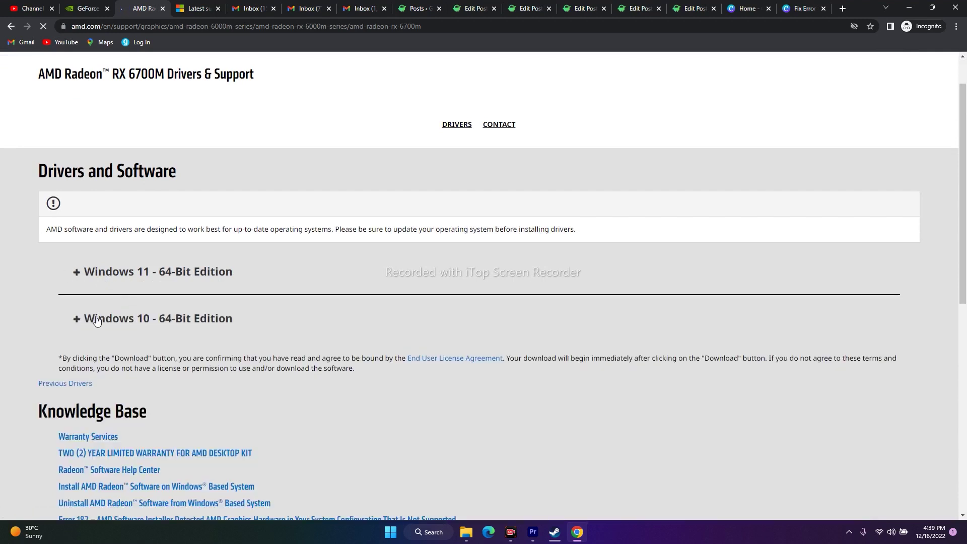
pyautogui.click(91, 325)
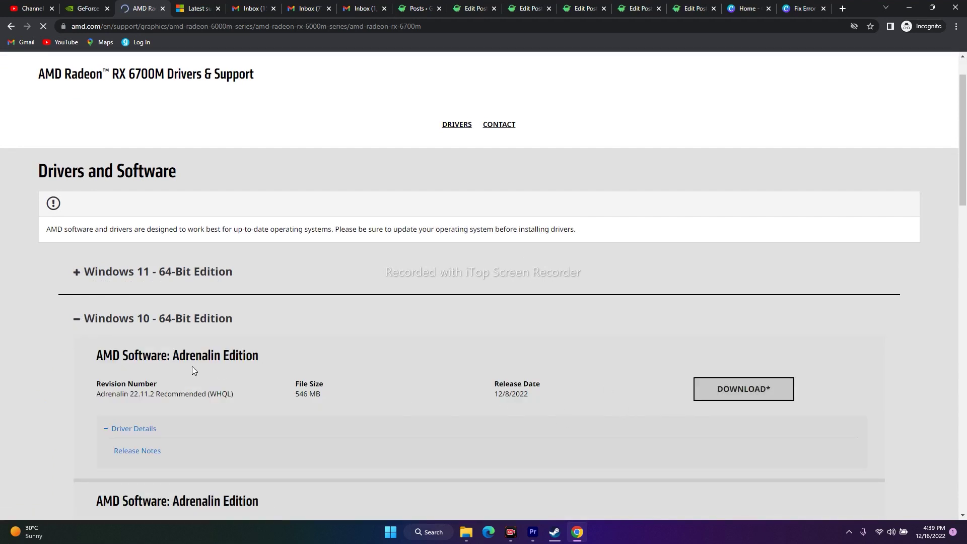
pyautogui.click(82, 326)
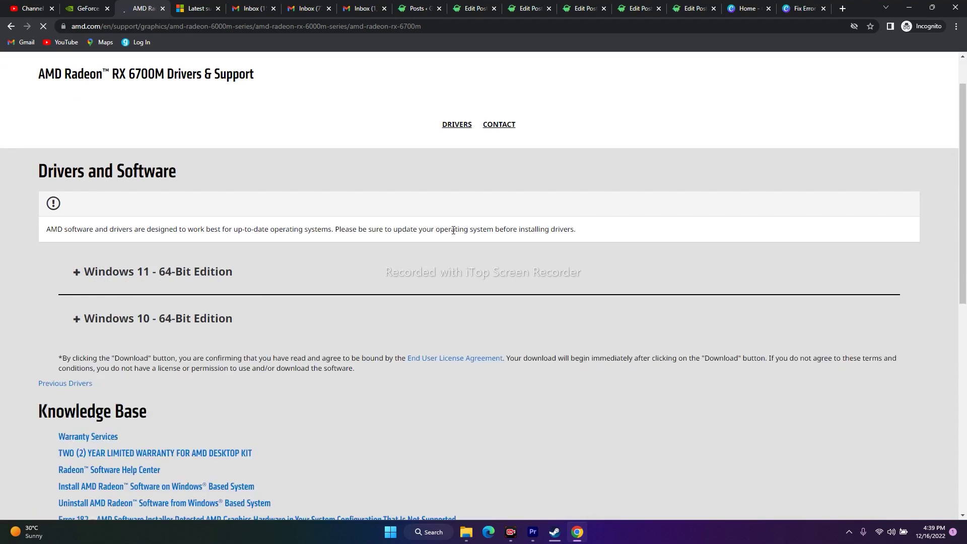
pyautogui.scroll(1, 453, 230)
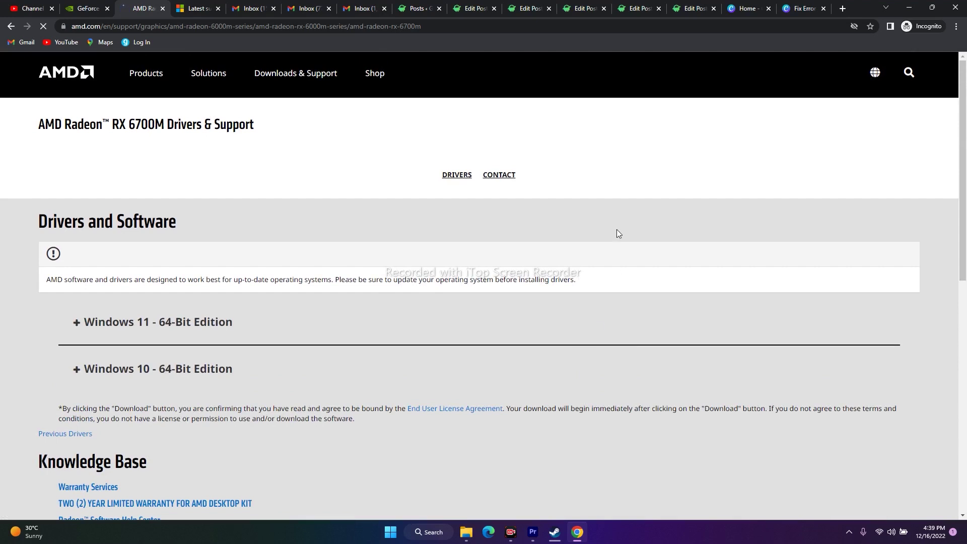
# - Go to the Microsoft Visual C++ Redistributable page and examine the X64 and X86 architecture downloads
pyautogui.click(200, 7)
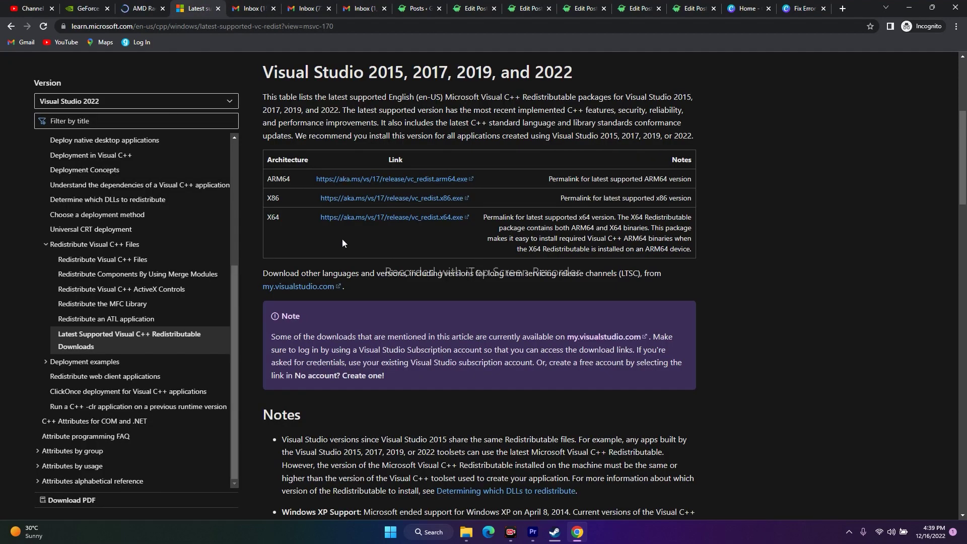
pyautogui.moveTo(281, 219); pyautogui.dragTo(266, 204)
pyautogui.click(282, 202)
# - Check the PC's system type on the About page of the Windows system settings, and close Settings
pyautogui.click(424, 534)
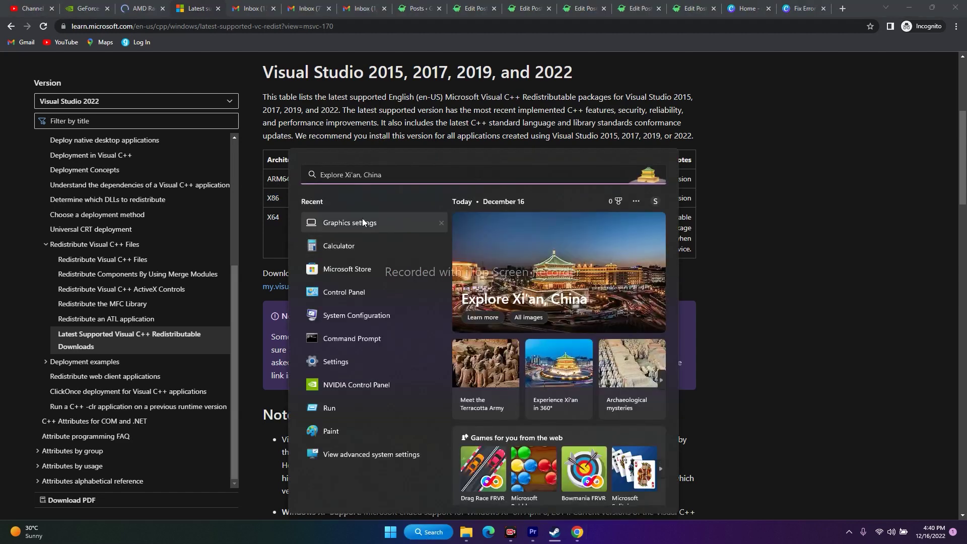
pyautogui.click(350, 361)
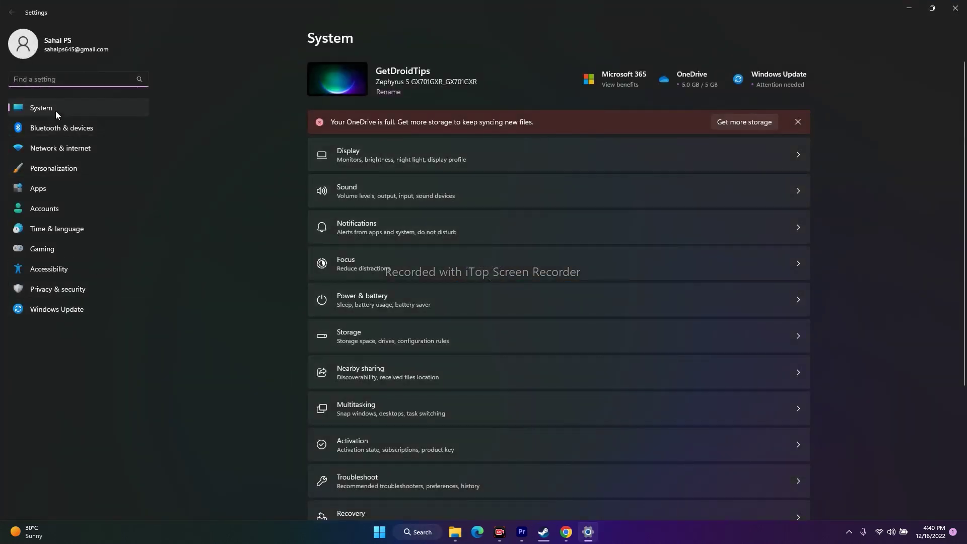
pyautogui.scroll(-3, 879, 232)
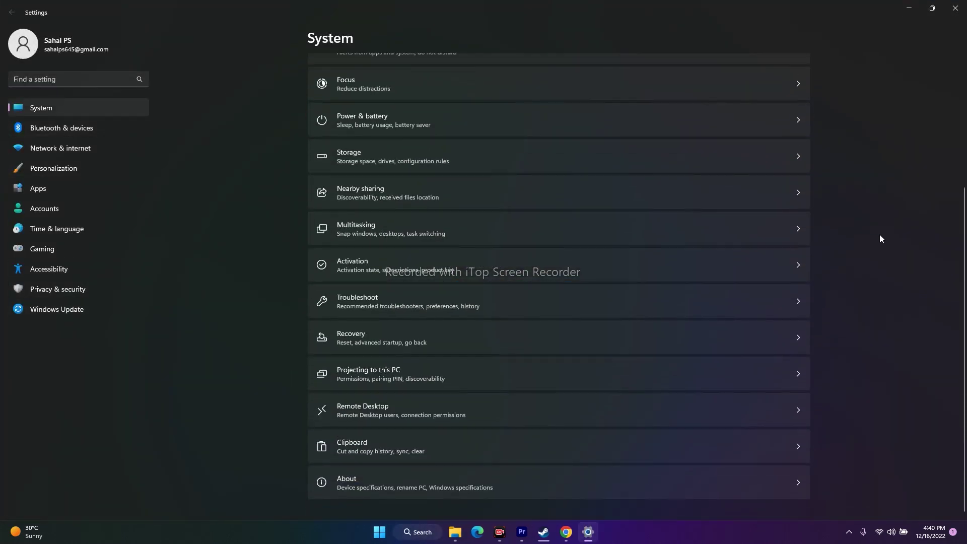
pyautogui.click(346, 482)
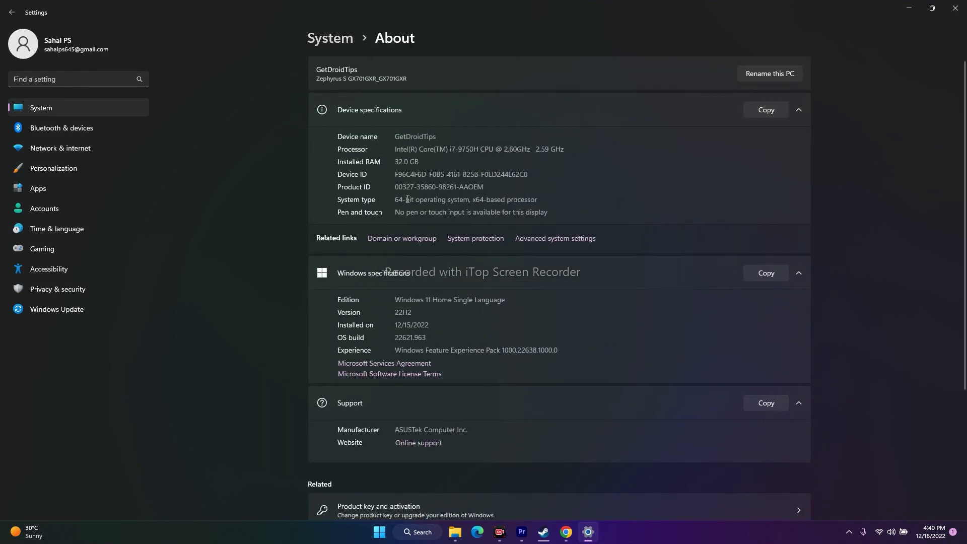
pyautogui.moveTo(393, 200); pyautogui.dragTo(544, 197)
pyautogui.click(955, 8)
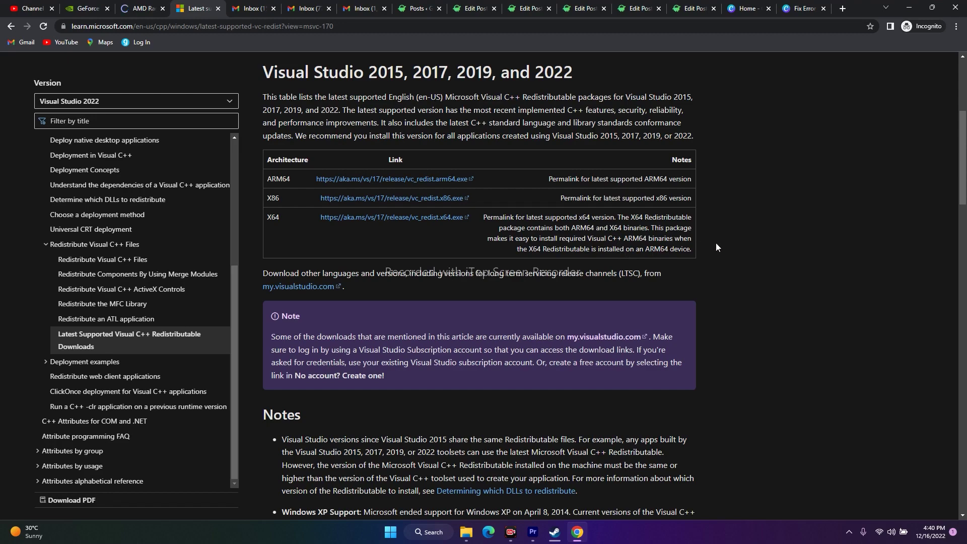
# - Minimize the browser and open the Windows Graphics settings with the custom options for apps
pyautogui.click(909, 9)
pyautogui.click(931, 11)
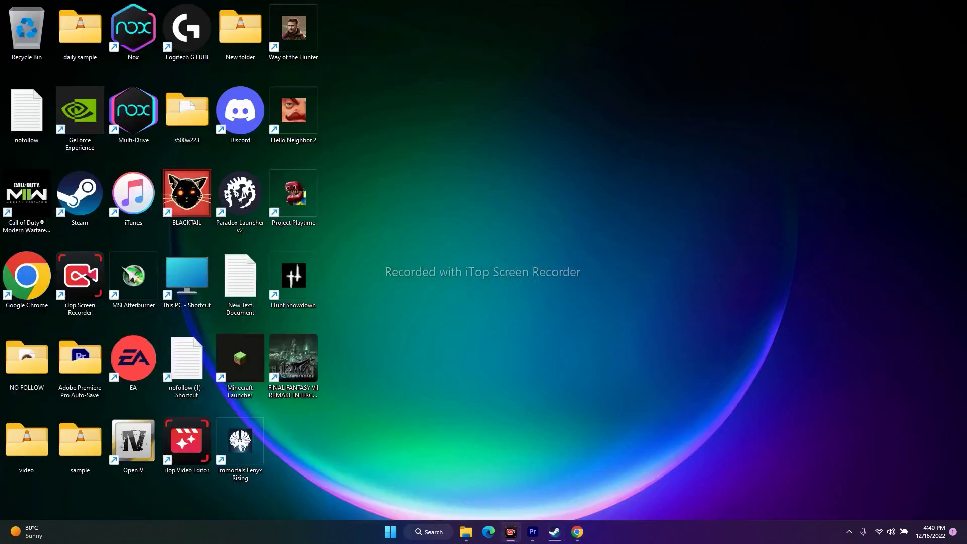
pyautogui.click(428, 531)
pyautogui.click(378, 222)
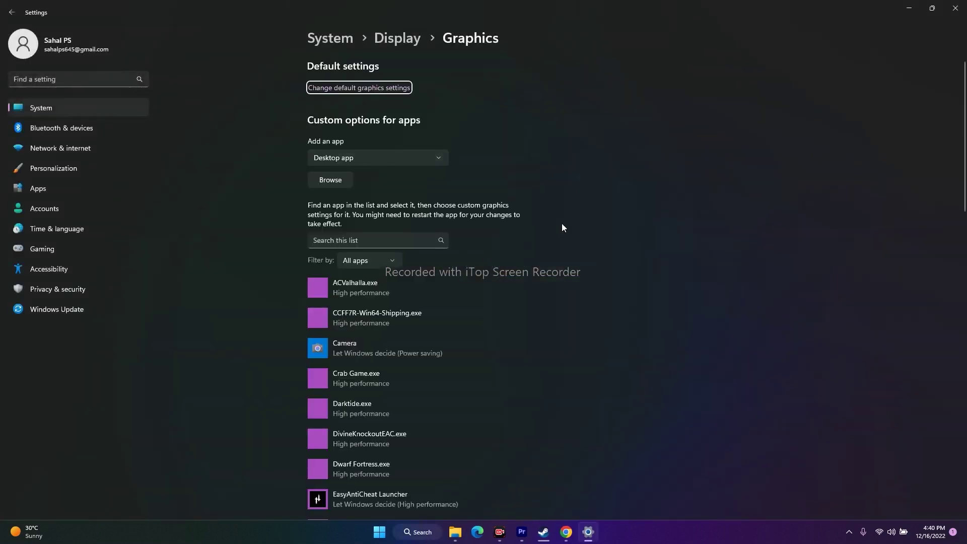
pyautogui.scroll(-3, 654, 222)
pyautogui.scroll(2, 615, 186)
# - Start adding a desktop app to the custom graphics options and browse to C:\Program Files (x86)
pyautogui.click(341, 113)
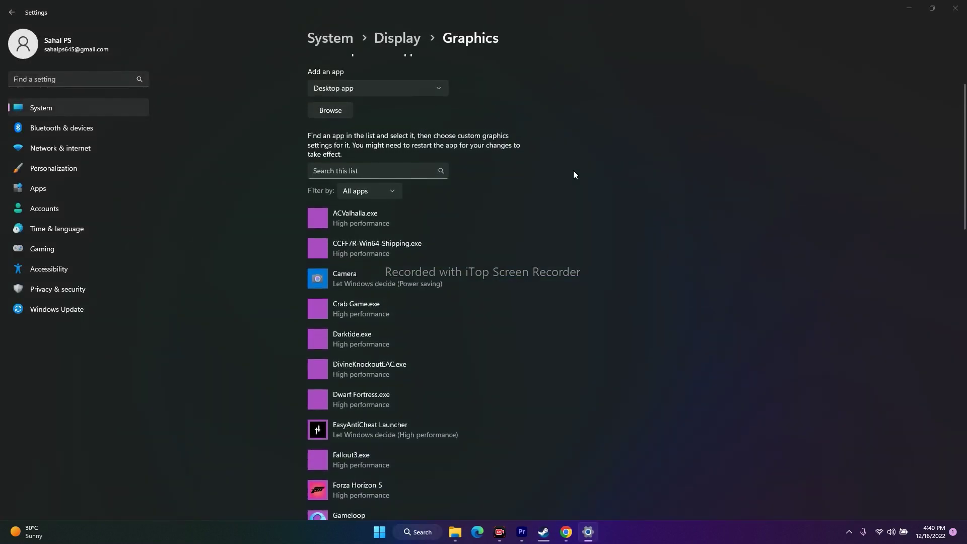
pyautogui.scroll(-3, 30, 201)
pyautogui.click(40, 197)
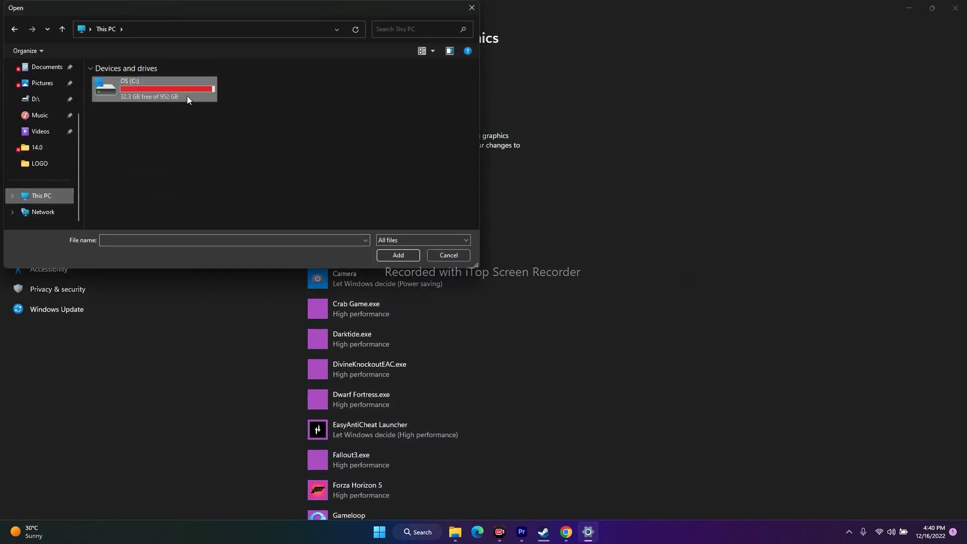
pyautogui.doubleClick(134, 88)
pyautogui.scroll(-3, 156, 160)
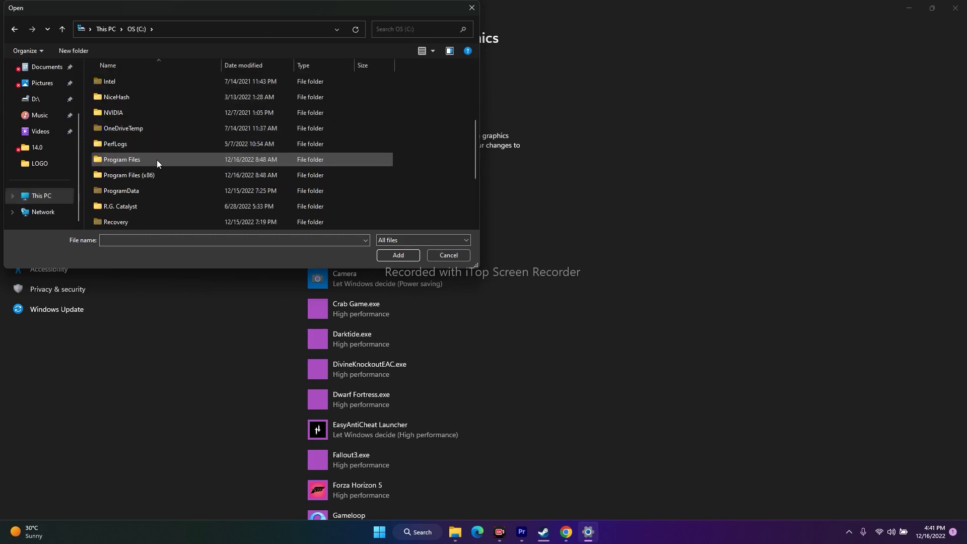
pyautogui.doubleClick(146, 174)
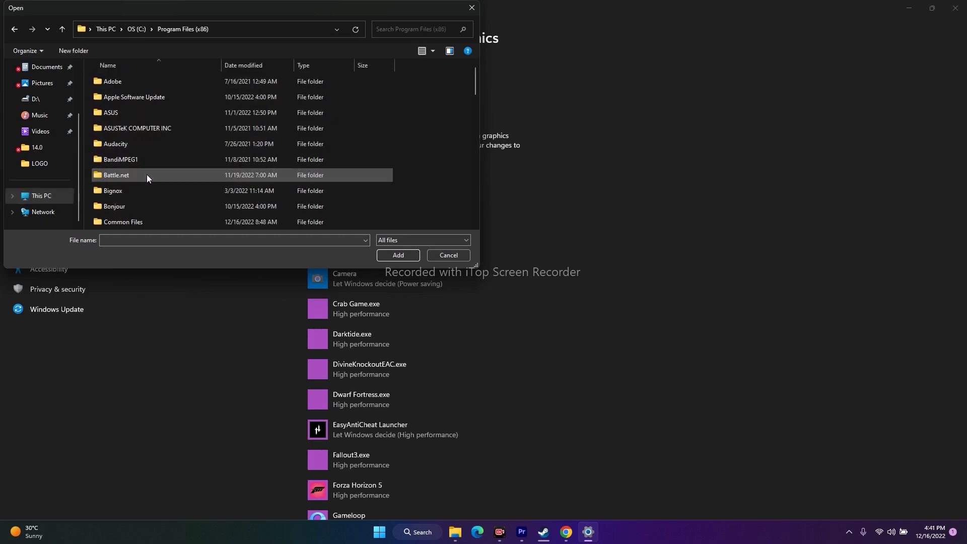
# - Browse from Program Files (x86) to the Steam\steamapps\common folder
pyautogui.scroll(-3, 162, 133)
pyautogui.scroll(-6, 163, 143)
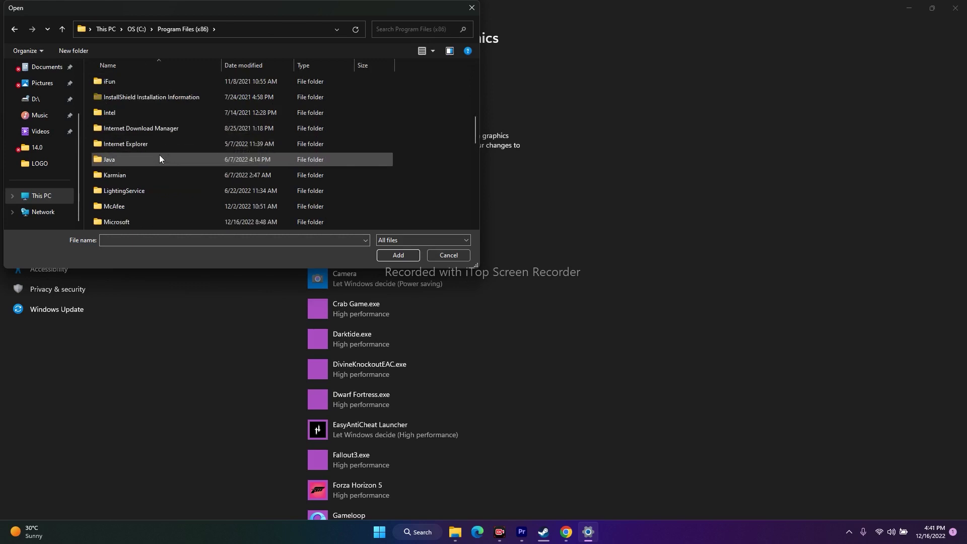
pyautogui.scroll(-3, 163, 144)
pyautogui.doubleClick(153, 144)
pyautogui.scroll(-4, 145, 151)
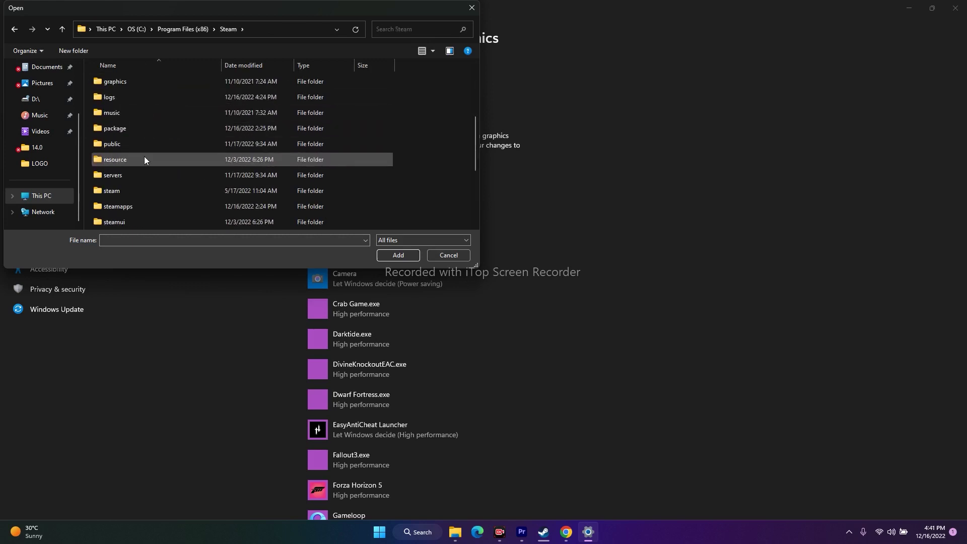
pyautogui.doubleClick(140, 161)
pyautogui.doubleClick(137, 83)
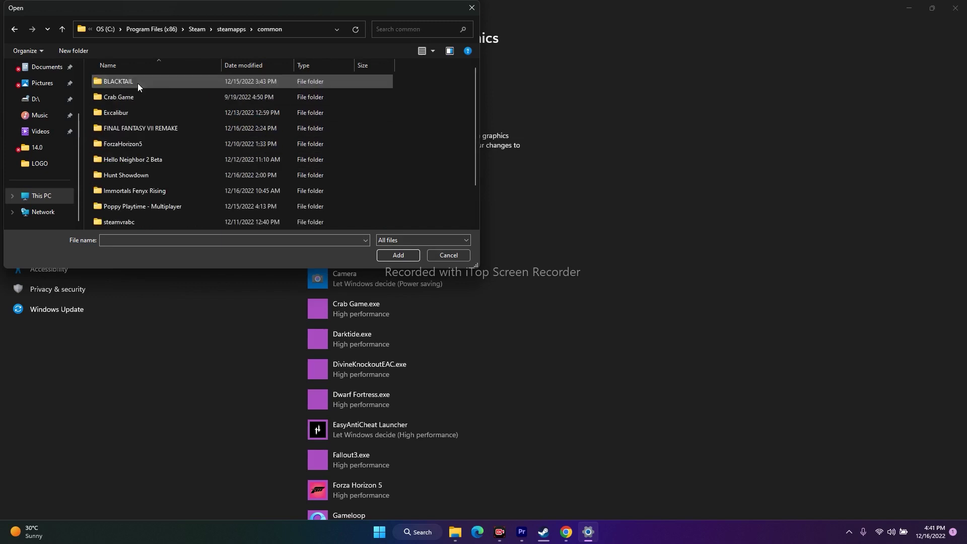
# - Add the WayOfTheHunter-Win64-Shipping application from WayOfTheHunter\WayOfTheHunter\Binaries\Win64 to the custom graphics options
pyautogui.scroll(-1, 173, 121)
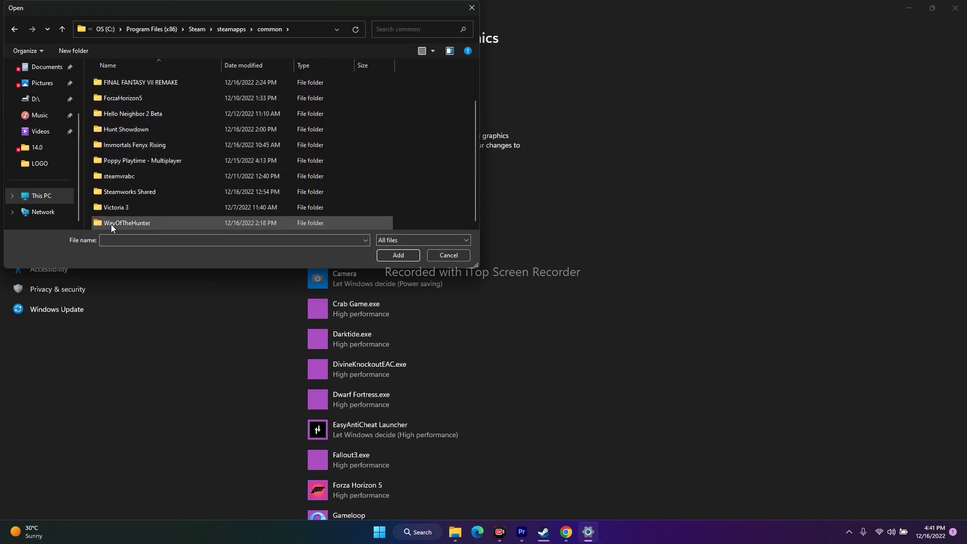
pyautogui.click(149, 225)
pyautogui.doubleClick(149, 226)
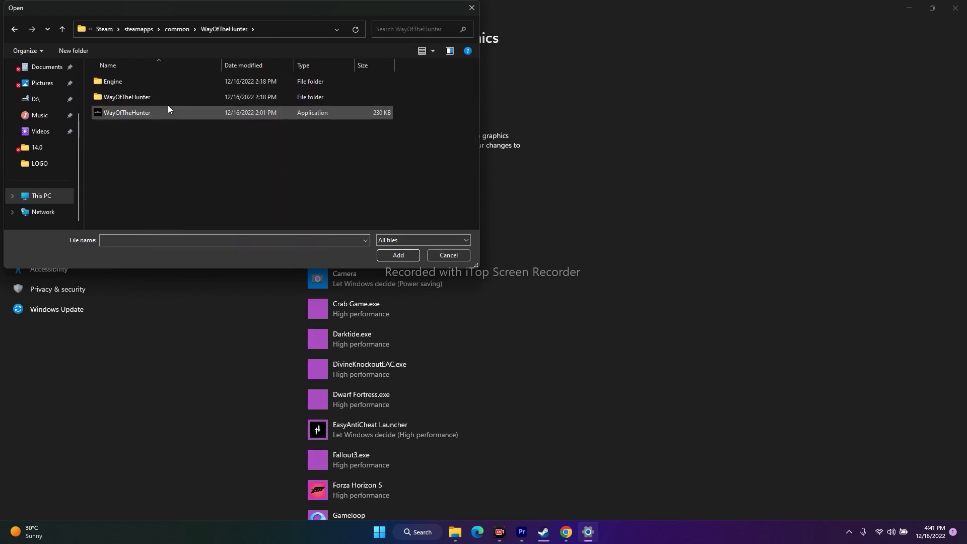
pyautogui.doubleClick(119, 97)
pyautogui.doubleClick(143, 82)
pyautogui.doubleClick(144, 84)
pyautogui.click(190, 83)
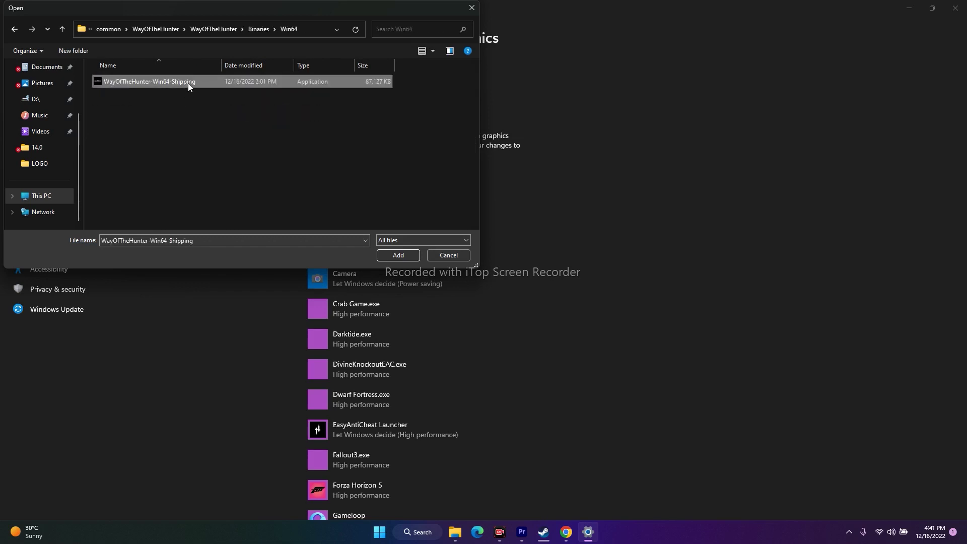
pyautogui.click(398, 255)
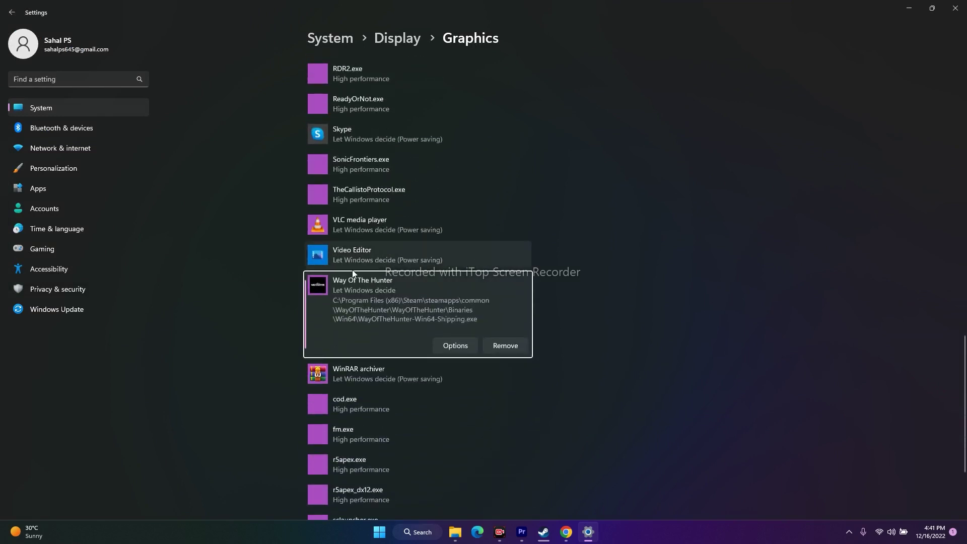
# - Set Way Of The Hunter's graphics preference to High performance, save it, and close Settings
pyautogui.click(463, 343)
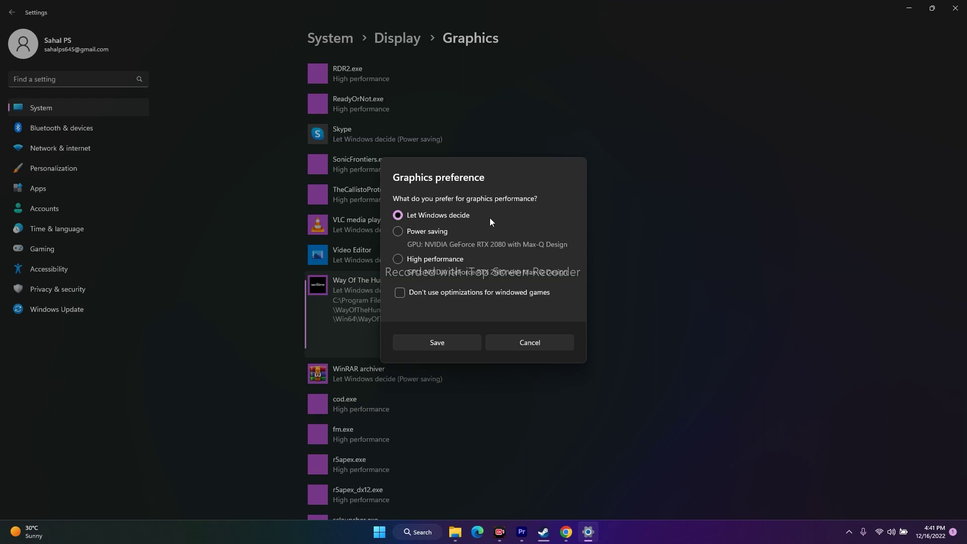
pyautogui.click(407, 257)
pyautogui.click(470, 346)
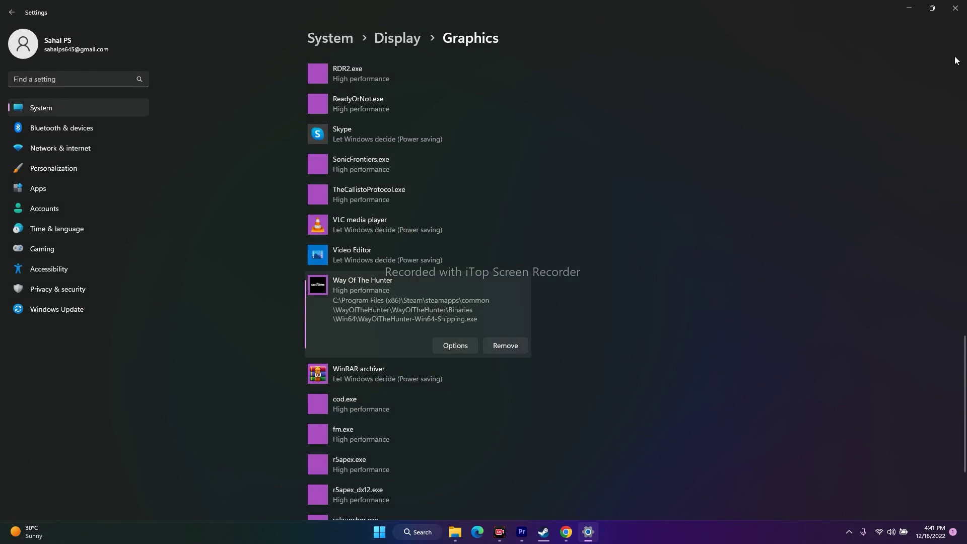
pyautogui.click(955, 8)
# - Switch to Steam and open the local files properties of Way of the Hunter
pyautogui.click(553, 532)
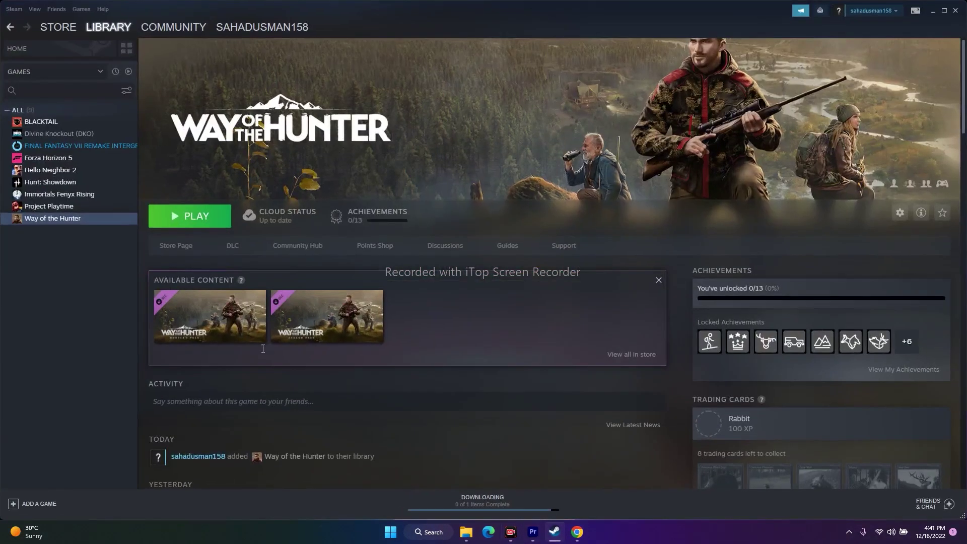
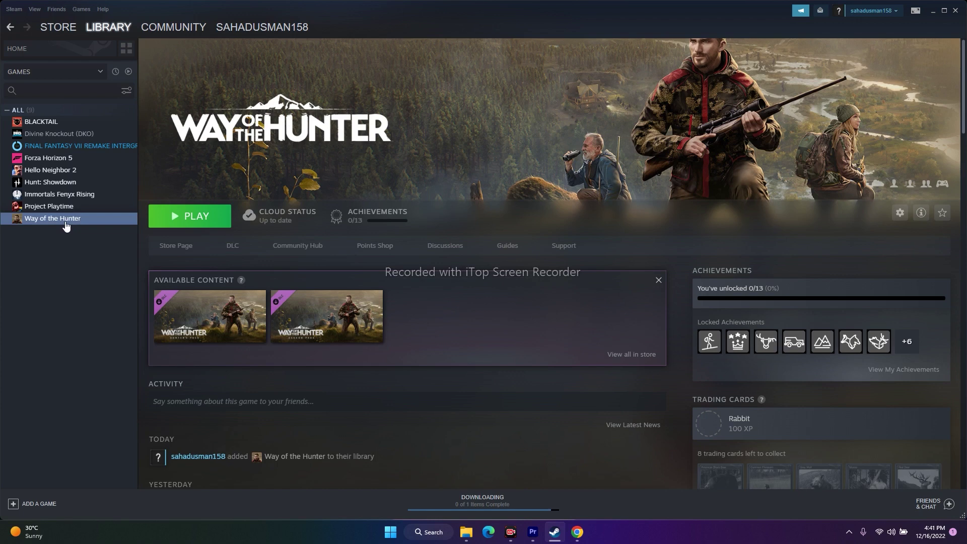
pyautogui.rightClick(65, 222)
pyautogui.click(80, 283)
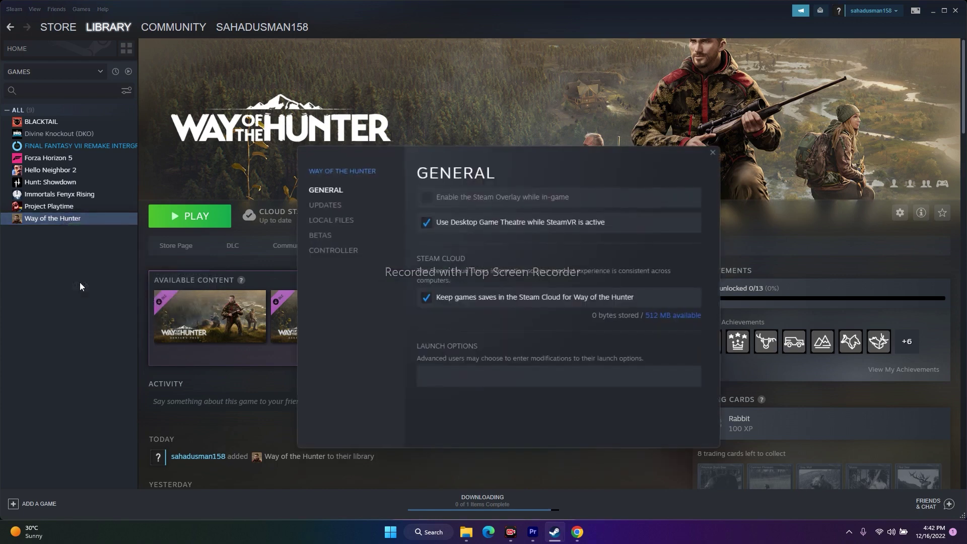
pyautogui.click(332, 221)
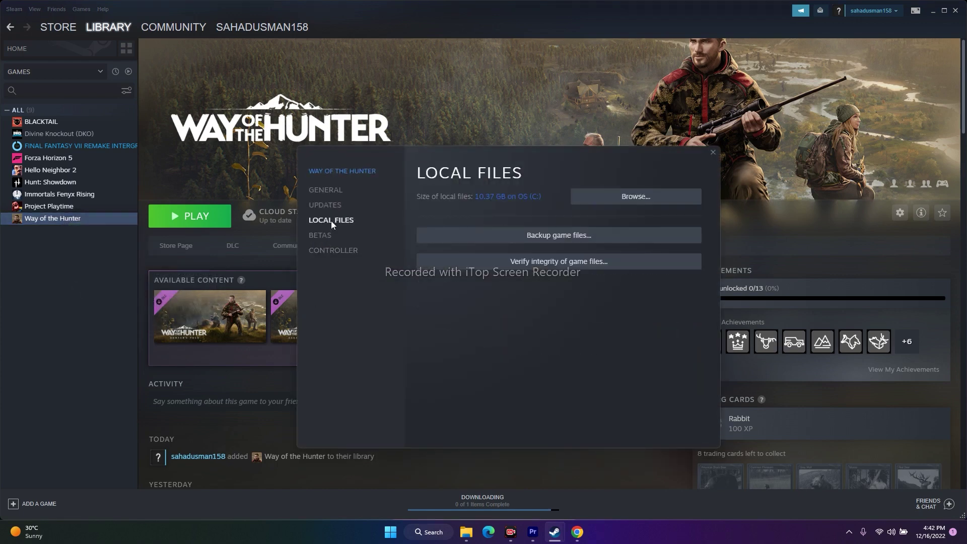
# - Browse the game's local files in a maximized window and go to WayOfTheHunter\Binaries\Win64
pyautogui.click(644, 197)
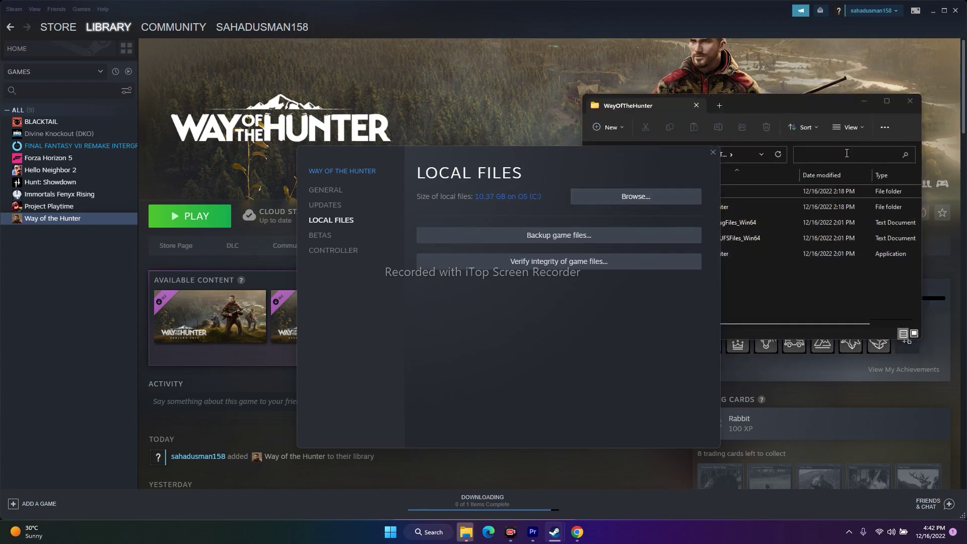
pyautogui.click(829, 103)
pyautogui.click(881, 105)
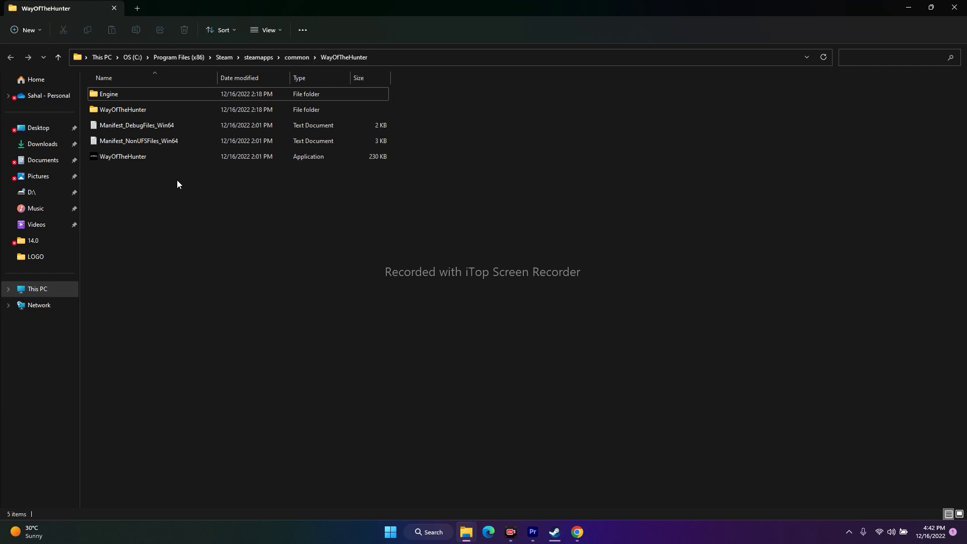
pyautogui.doubleClick(141, 108)
pyautogui.doubleClick(151, 96)
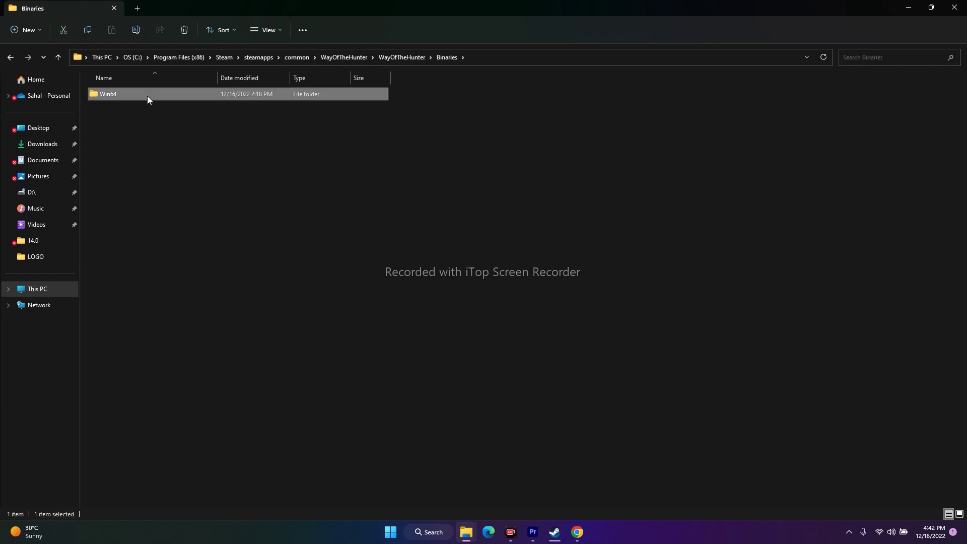
pyautogui.doubleClick(147, 95)
pyautogui.click(124, 143)
pyautogui.rightClick(125, 143)
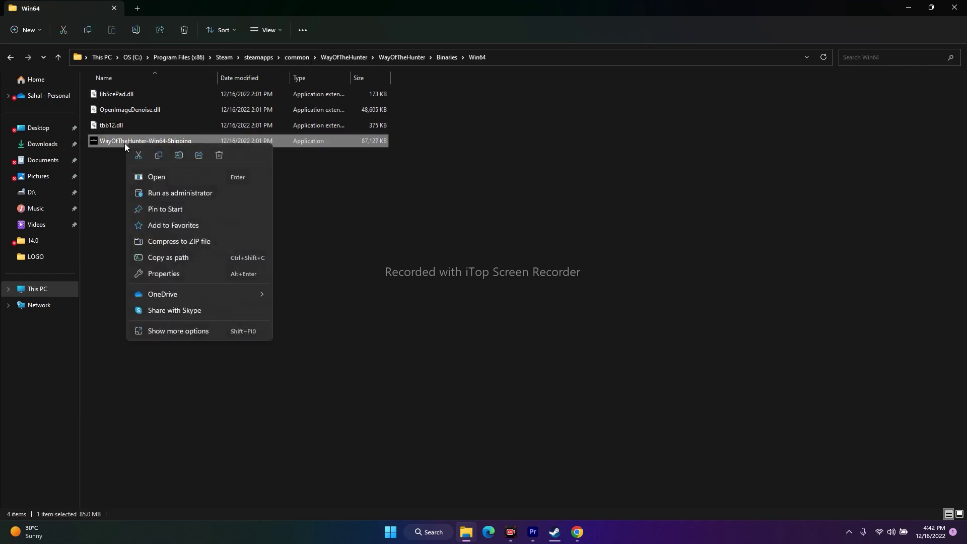
pyautogui.click(158, 328)
pyautogui.click(190, 320)
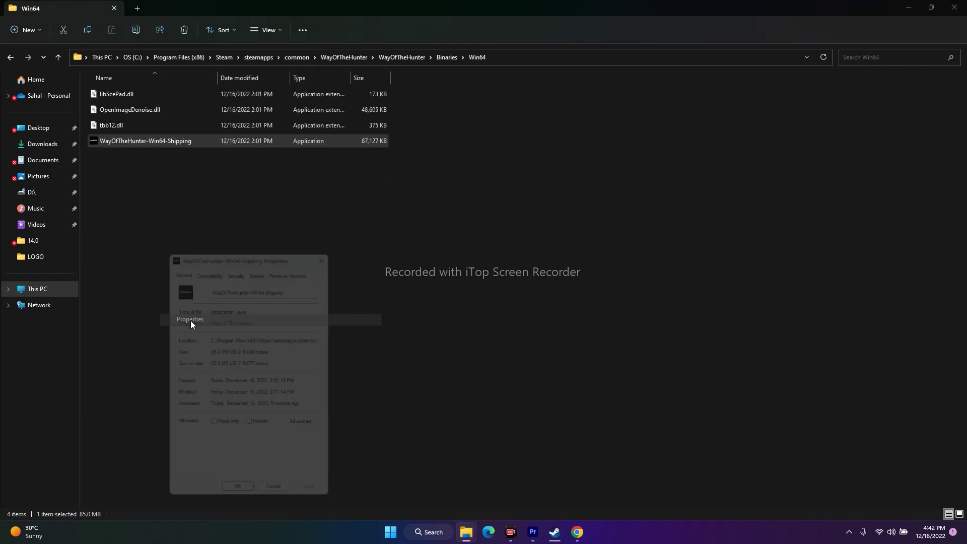
pyautogui.click(208, 264)
pyautogui.moveTo(225, 247); pyautogui.dragTo(560, 170)
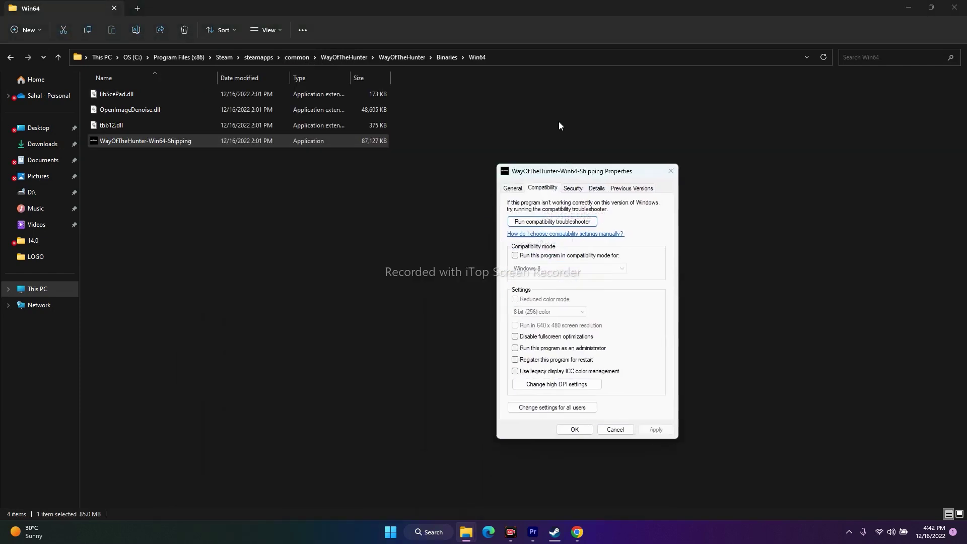
pyautogui.click(558, 122)
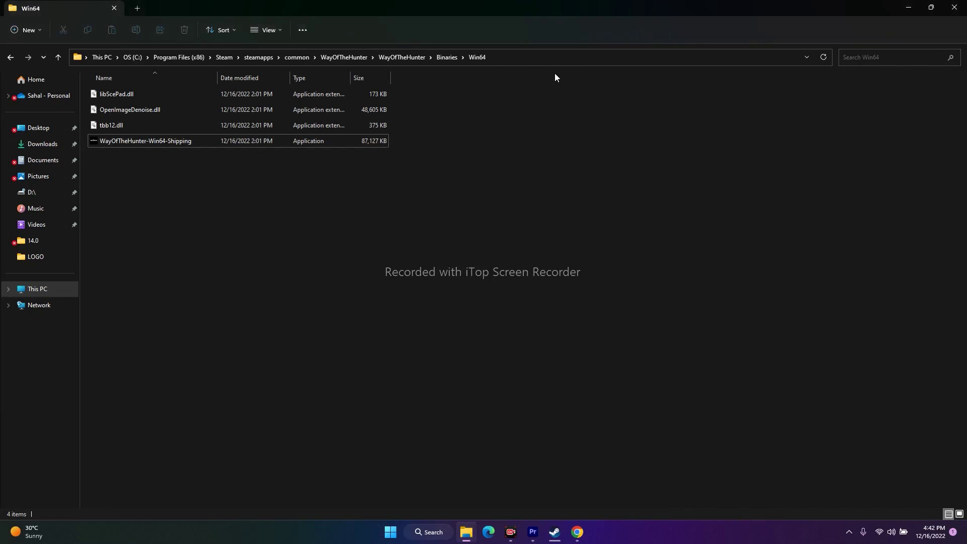
# - Set WayOfTheHunter-Win64-Shipping to run as an administrator in its compatibility properties and apply the change
pyautogui.rightClick(185, 143)
pyautogui.click(235, 331)
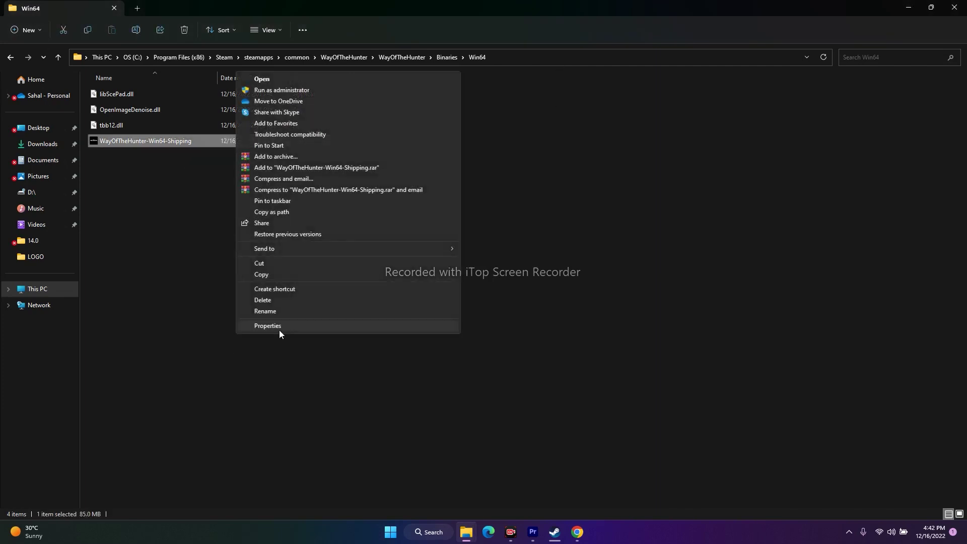
pyautogui.click(272, 326)
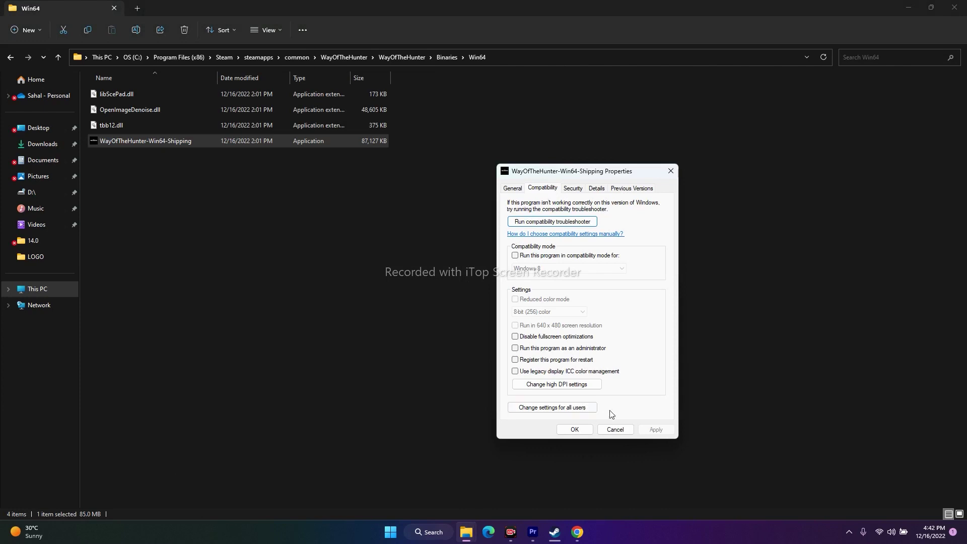
pyautogui.click(515, 348)
pyautogui.click(655, 429)
pyautogui.click(575, 428)
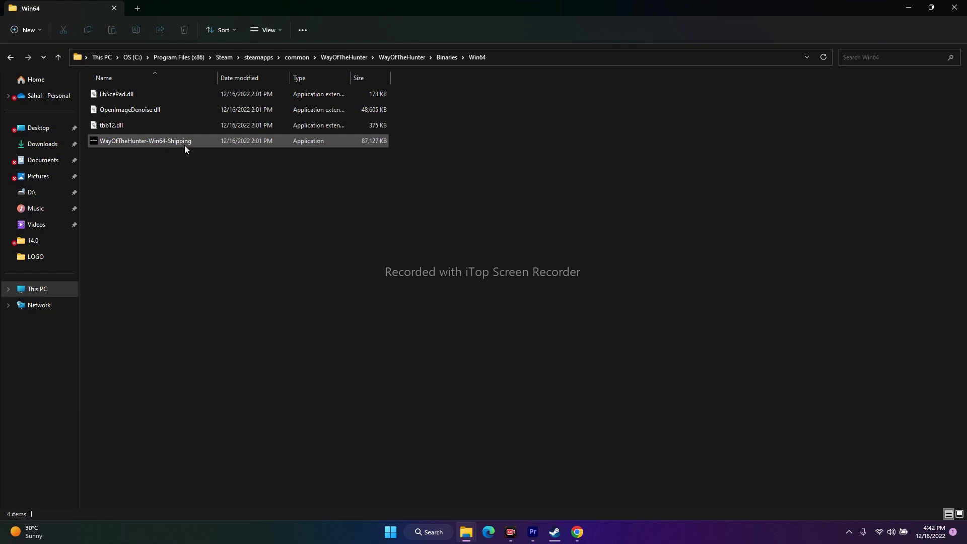
# - Close the Win64 folder window and the Way of the Hunter properties in Steam
pyautogui.click(554, 531)
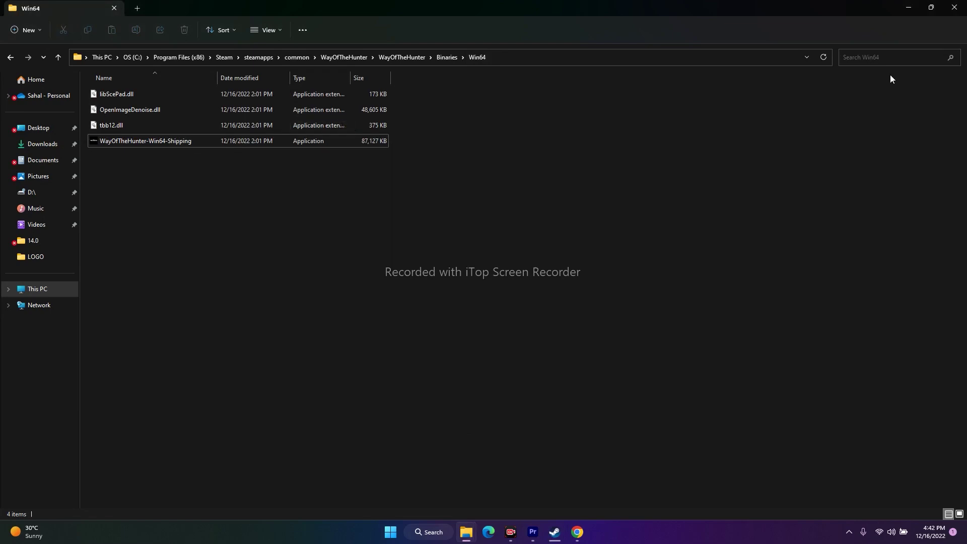
pyautogui.click(954, 7)
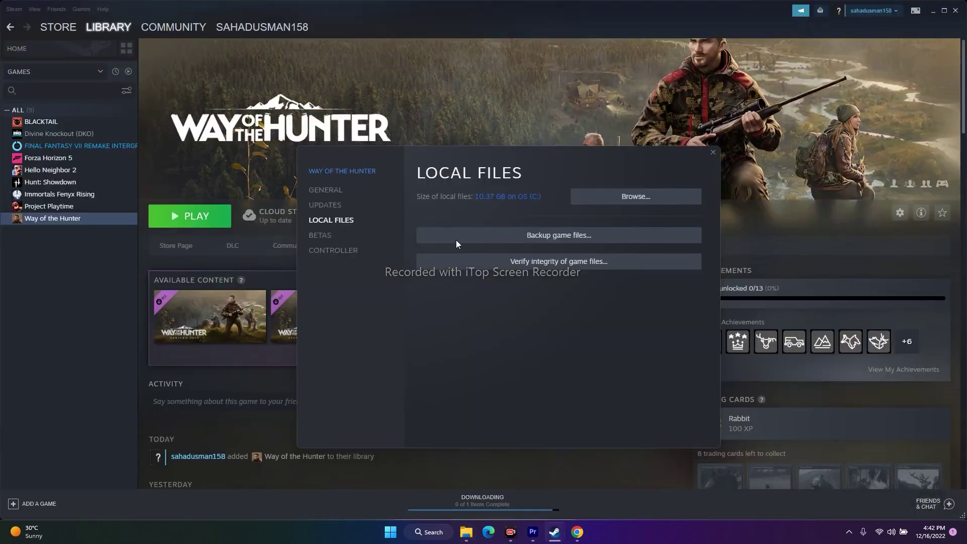
pyautogui.click(712, 153)
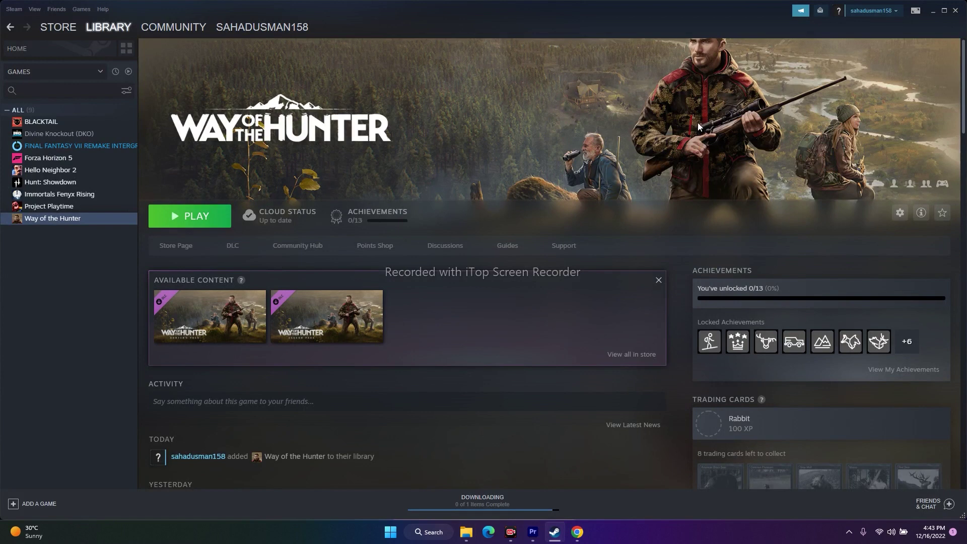
# - Check the Steam Overlay option in Way of the Hunter's general properties, and close the properties
pyautogui.rightClick(50, 222)
pyautogui.click(61, 285)
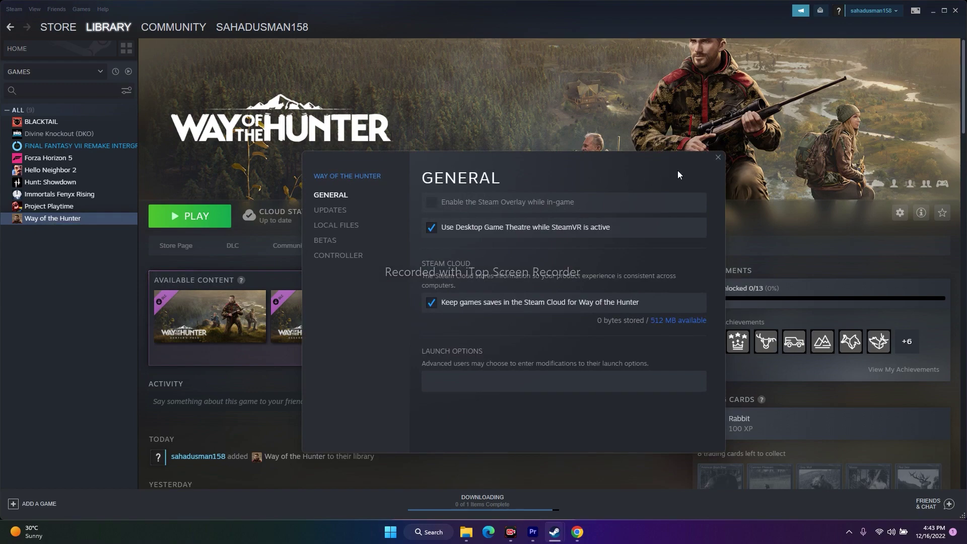
pyautogui.click(720, 155)
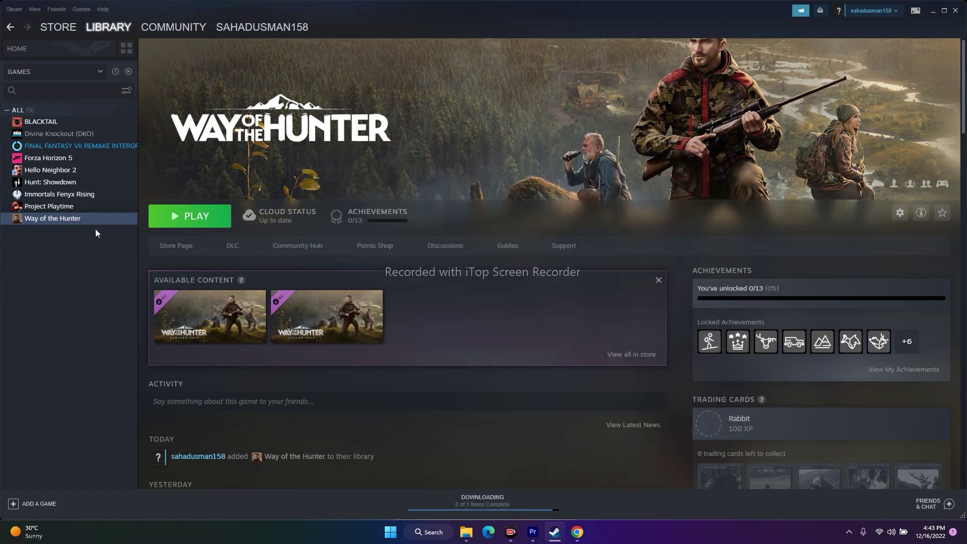
# - Minimize Steam and open Task Manager in a maximized window
pyautogui.click(932, 10)
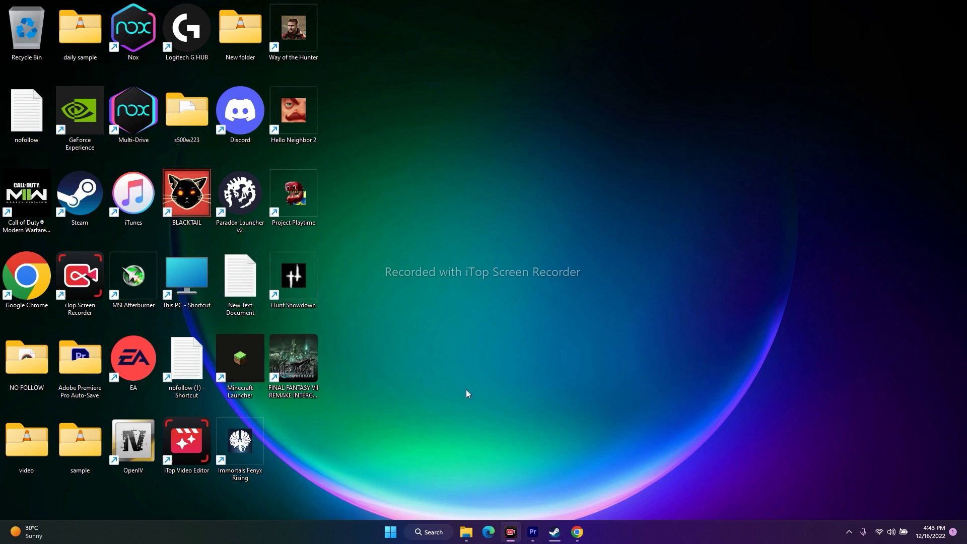
pyautogui.rightClick(393, 532)
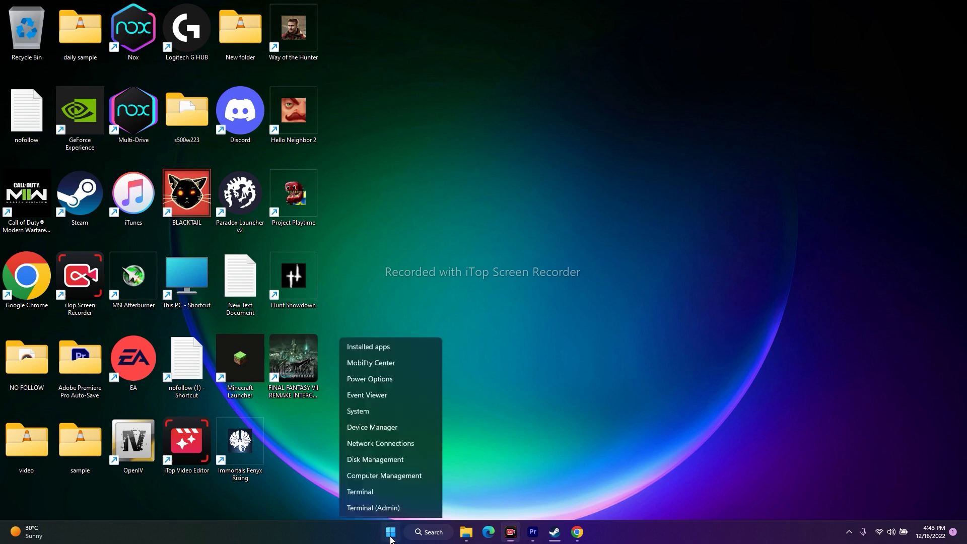
pyautogui.click(378, 411)
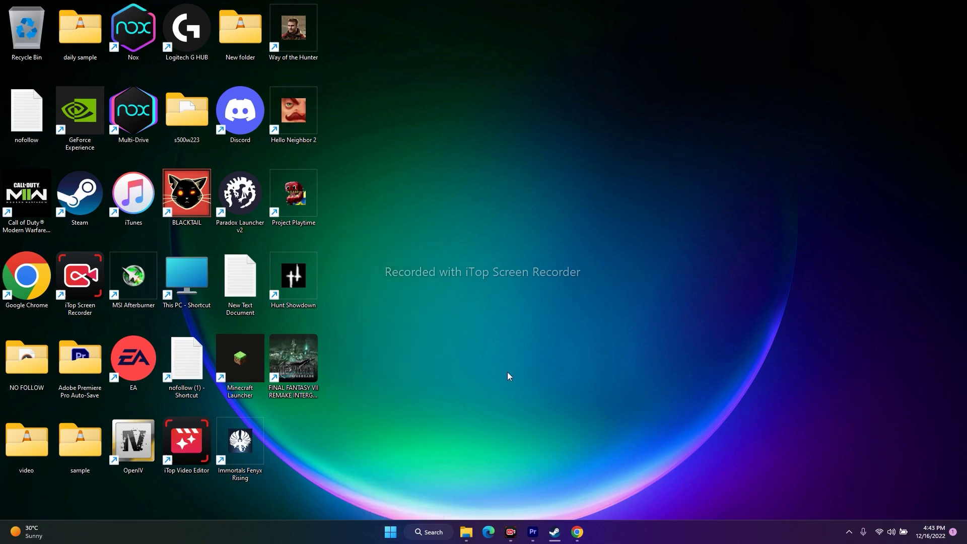
pyautogui.click(698, 42)
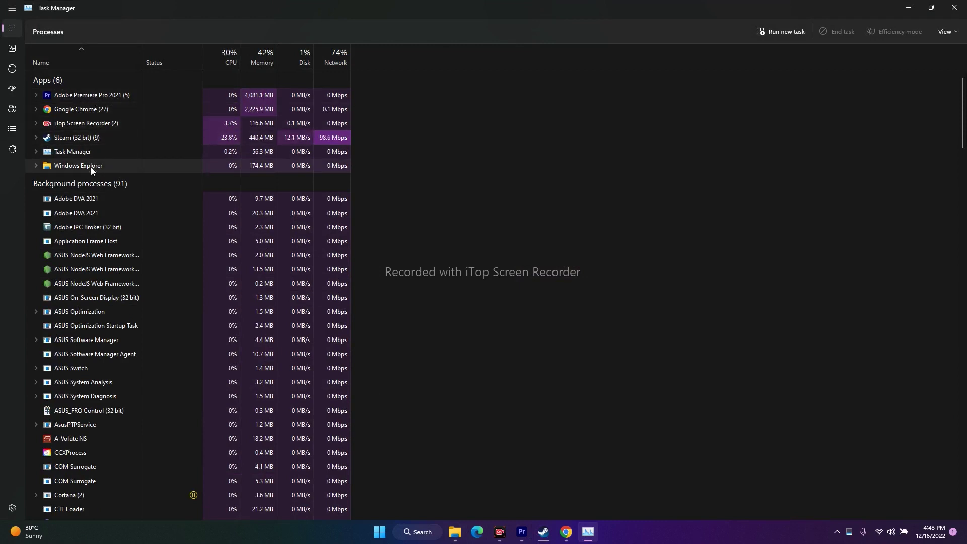
# - End two of the Discord (32 bit) background processes
pyautogui.scroll(-1, 418, 231)
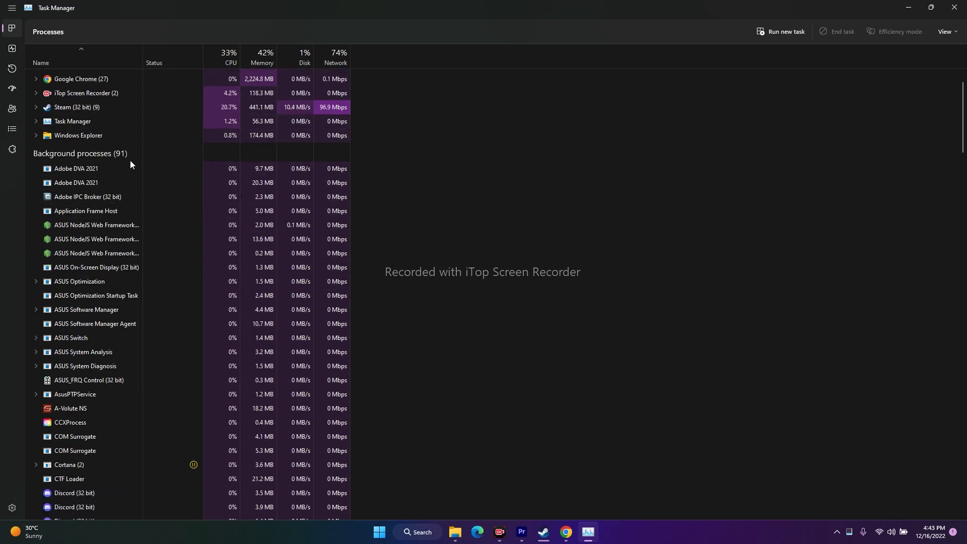
pyautogui.scroll(-3, 131, 221)
pyautogui.scroll(-5, 132, 217)
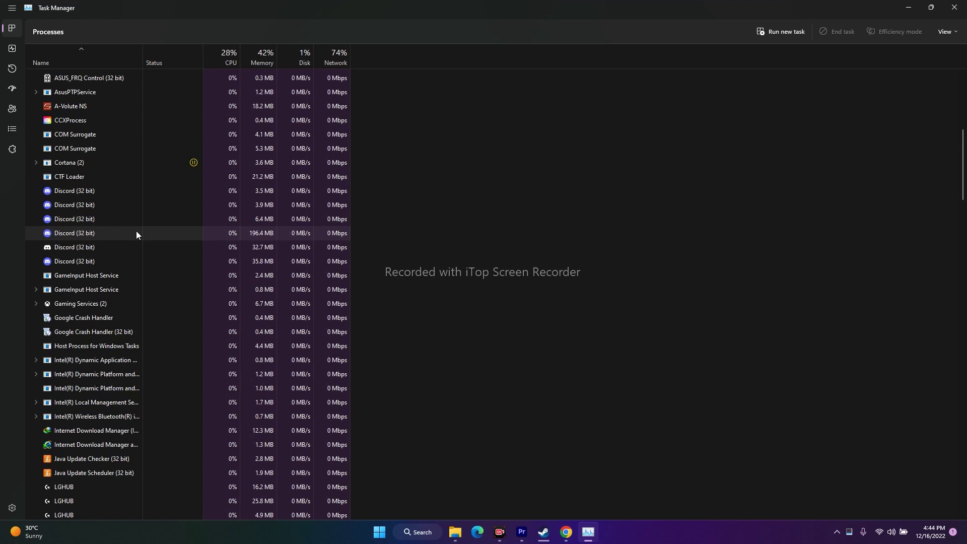
pyautogui.rightClick(80, 193)
pyautogui.click(110, 201)
pyautogui.rightClick(105, 195)
pyautogui.click(111, 199)
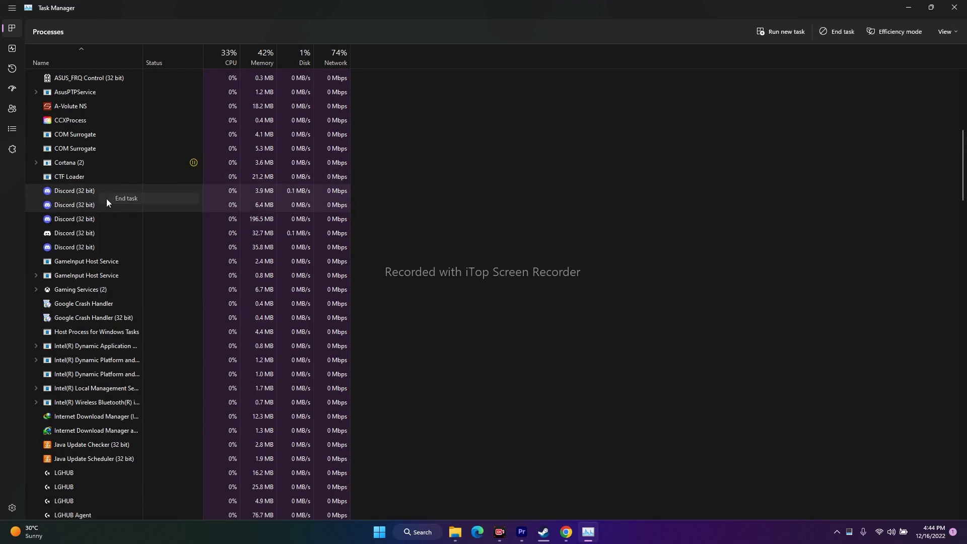
# - End another Discord (32 bit) process and try to end background processes near the start of the Background processes list
pyautogui.rightClick(94, 192)
pyautogui.click(114, 203)
pyautogui.scroll(3, 142, 352)
pyautogui.scroll(5, 143, 352)
pyautogui.rightClick(87, 199)
pyautogui.click(101, 208)
pyautogui.rightClick(92, 203)
pyautogui.click(103, 210)
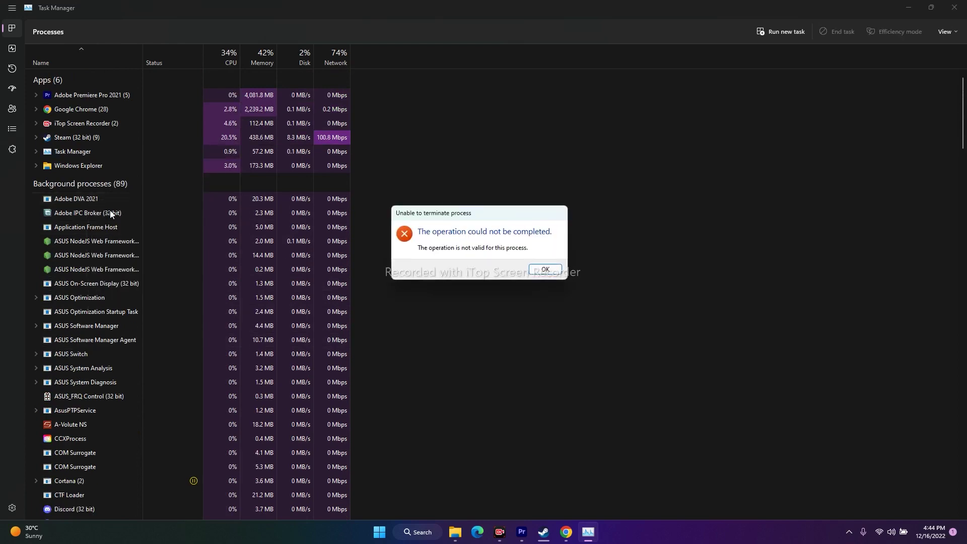
pyautogui.click(543, 271)
# - End an ASUS NodeJS Web Framework process and the ArmourySwAgent (32 bit) process, and close Task Manager
pyautogui.rightClick(102, 199)
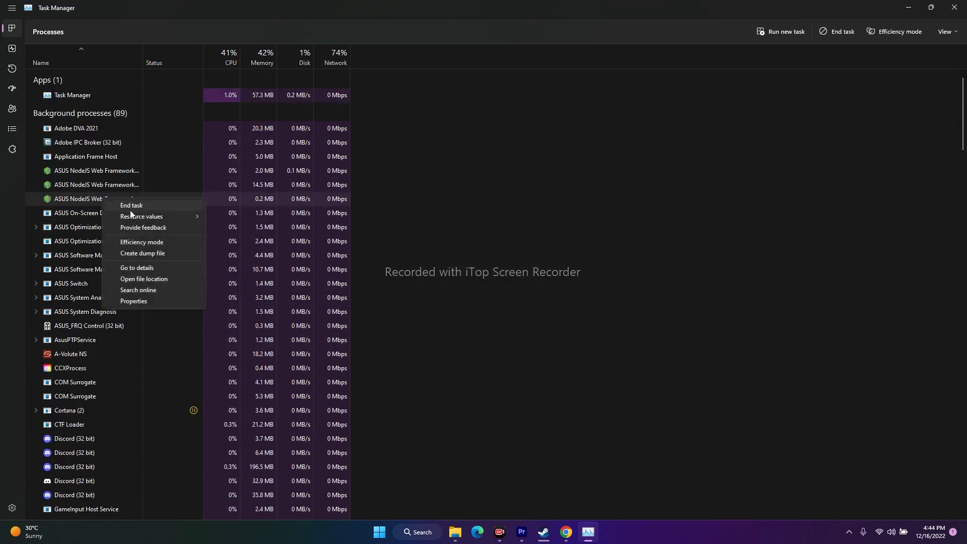
pyautogui.click(126, 206)
pyautogui.rightClick(112, 198)
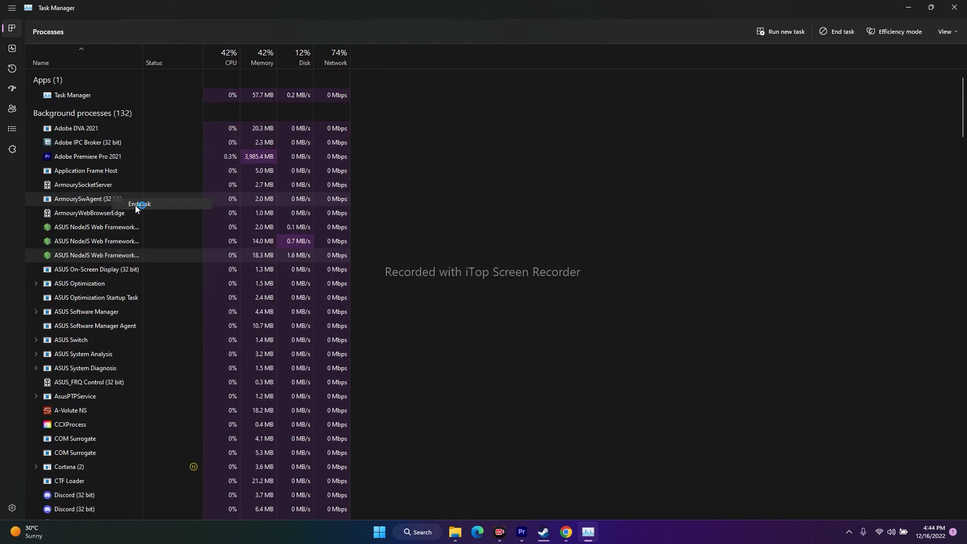
pyautogui.click(136, 204)
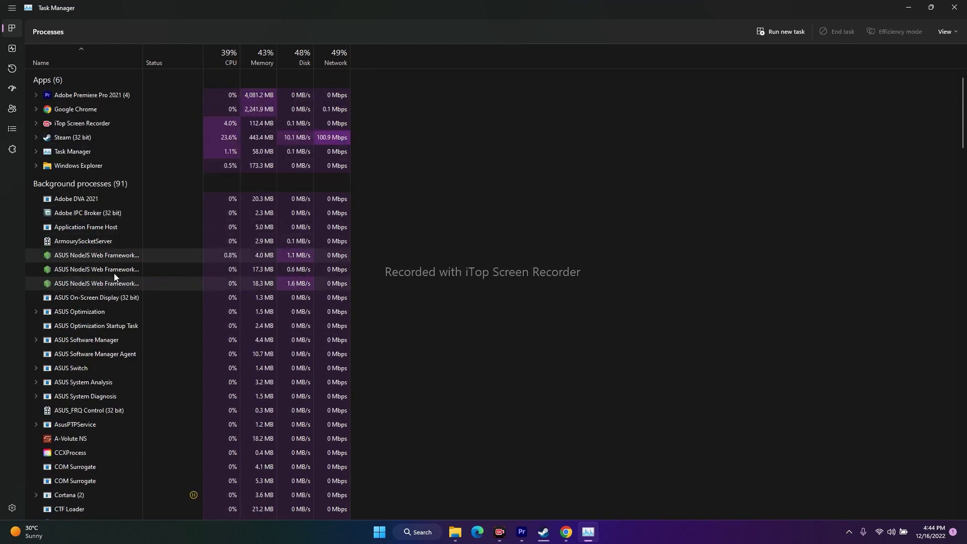
pyautogui.scroll(-2, 128, 262)
pyautogui.scroll(-3, 129, 265)
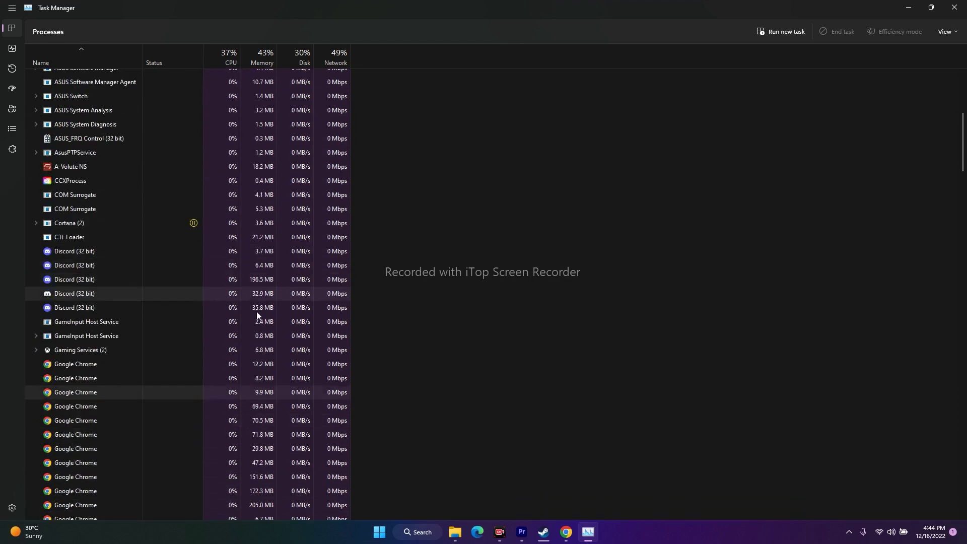
pyautogui.click(955, 7)
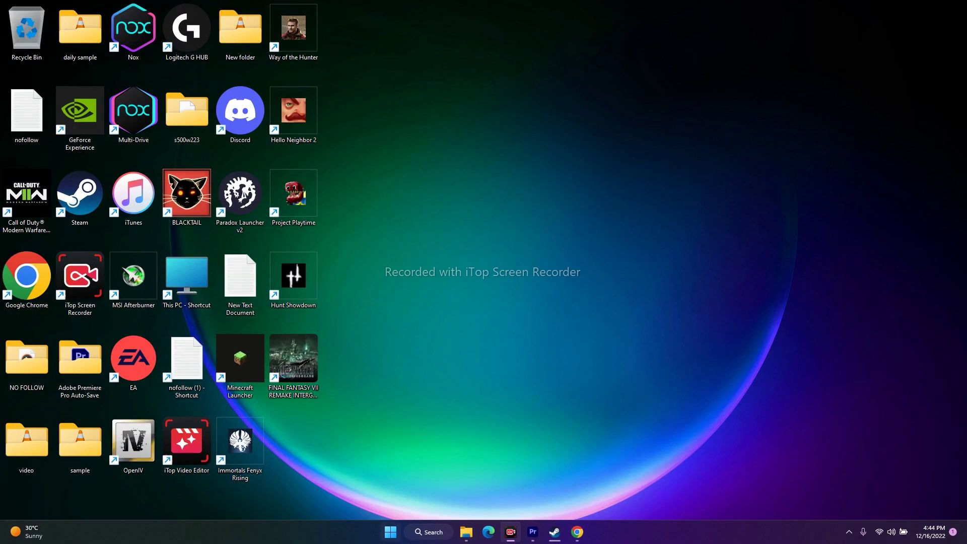
# - Disable all services in System Configuration and hide all Microsoft services from the list
pyautogui.click(429, 532)
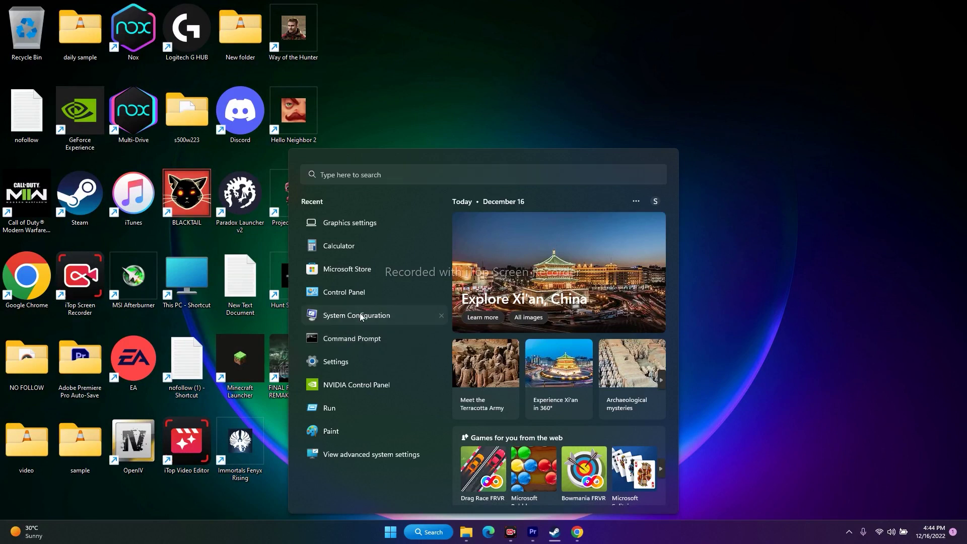
pyautogui.click(360, 314)
pyautogui.click(409, 189)
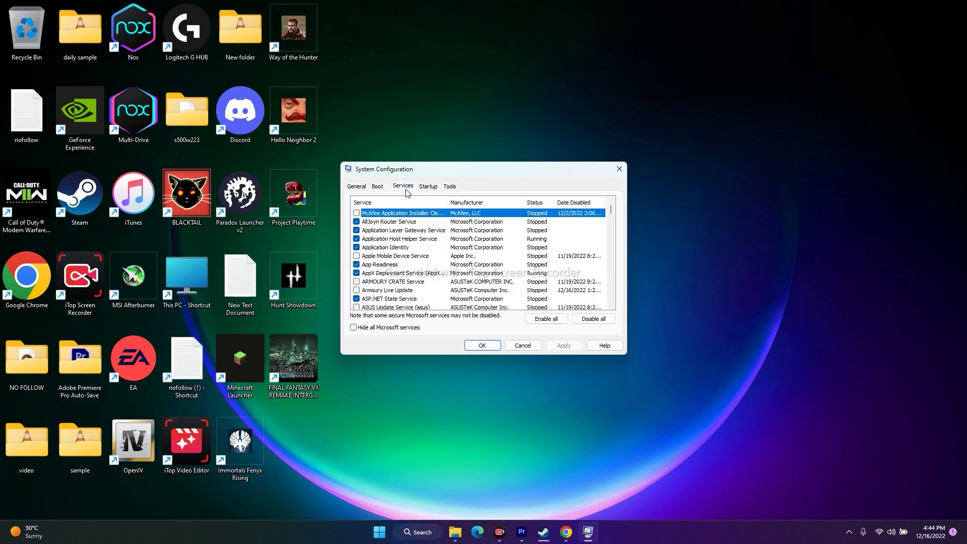
pyautogui.click(593, 319)
pyautogui.click(370, 327)
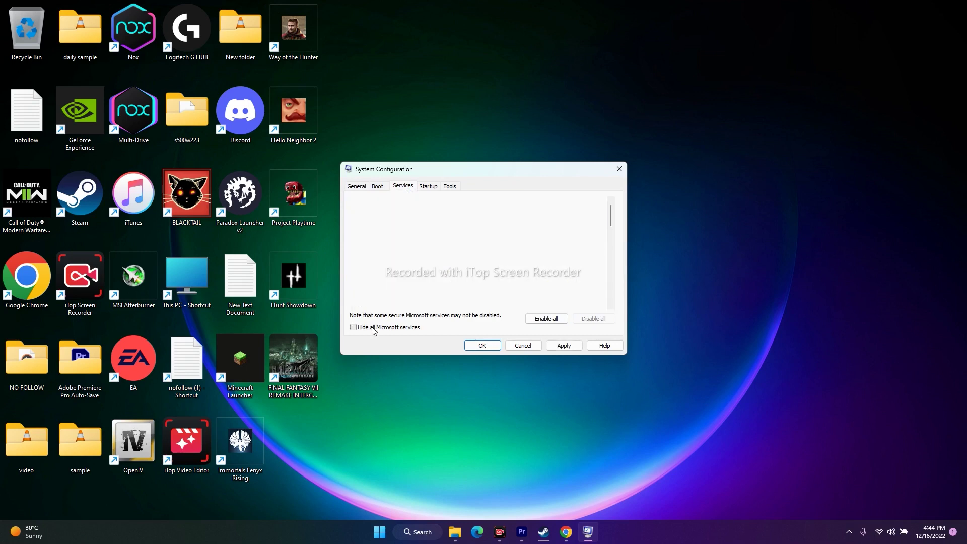
# - Apply and confirm the service changes in System Configuration, and dismiss the restart prompt without restarting
pyautogui.click(562, 348)
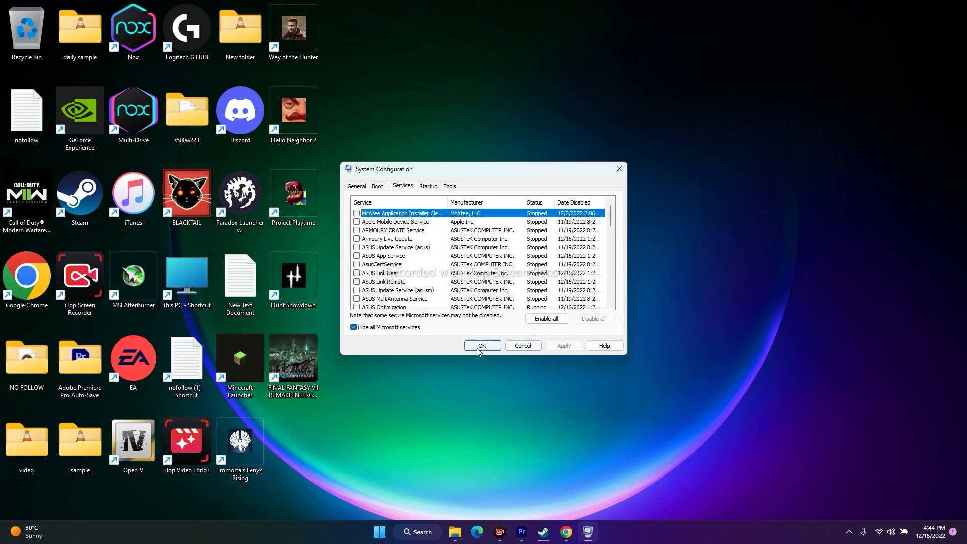
pyautogui.click(483, 352)
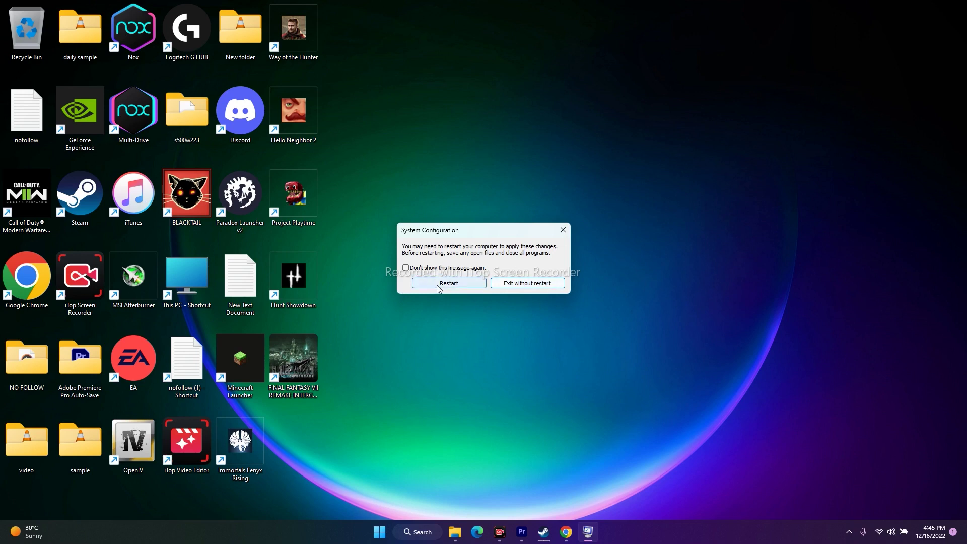
pyautogui.click(563, 229)
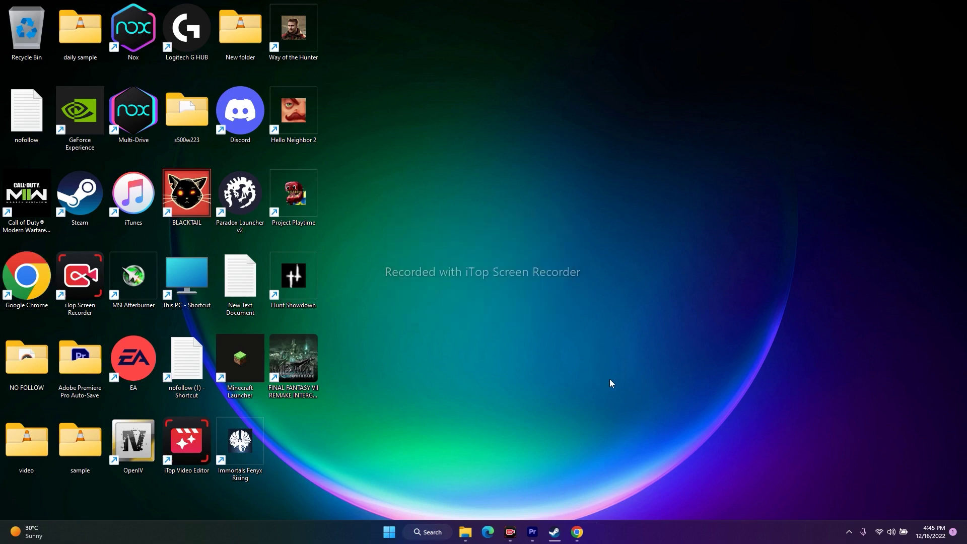
# - Look at the file integrity verification option in Way of the Hunter's local files properties in Steam, and minimize Steam
pyautogui.click(554, 532)
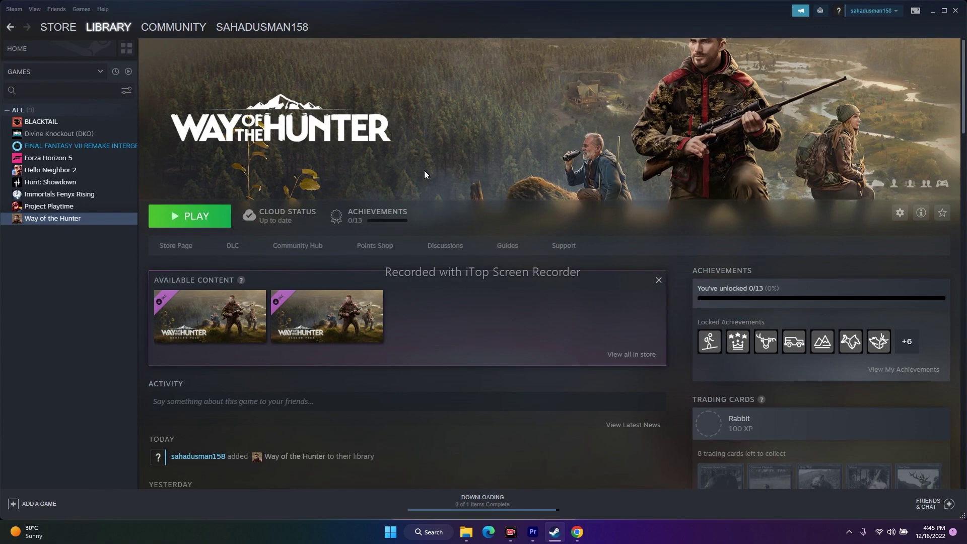
pyautogui.rightClick(76, 223)
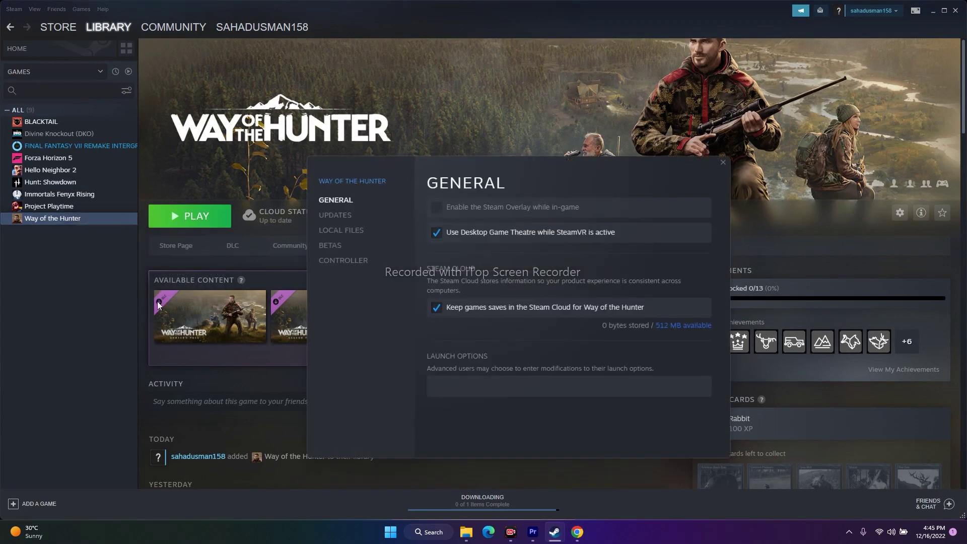
pyautogui.click(340, 230)
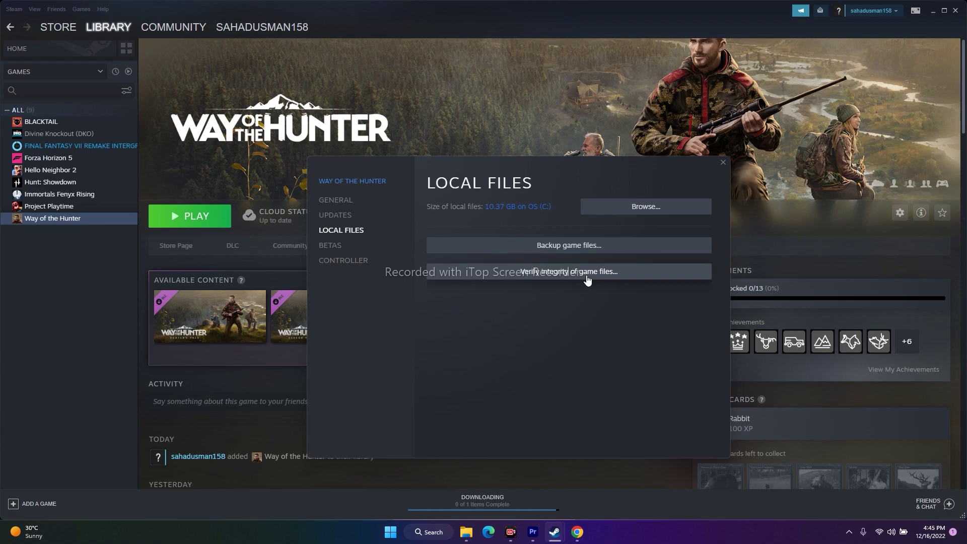
pyautogui.click(721, 161)
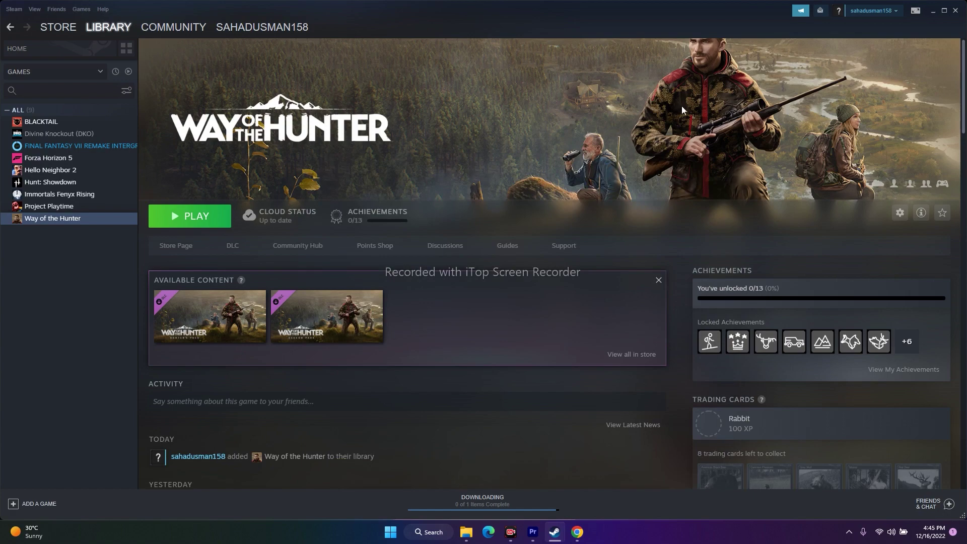
pyautogui.click(932, 12)
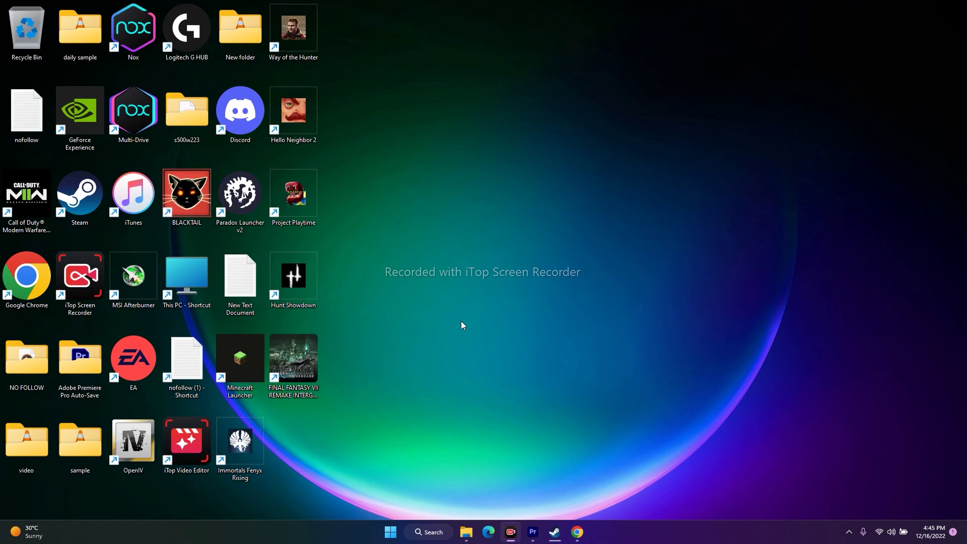
# - Check Windows Update in the Windows Settings for pending updates, and close Settings
pyautogui.click(428, 527)
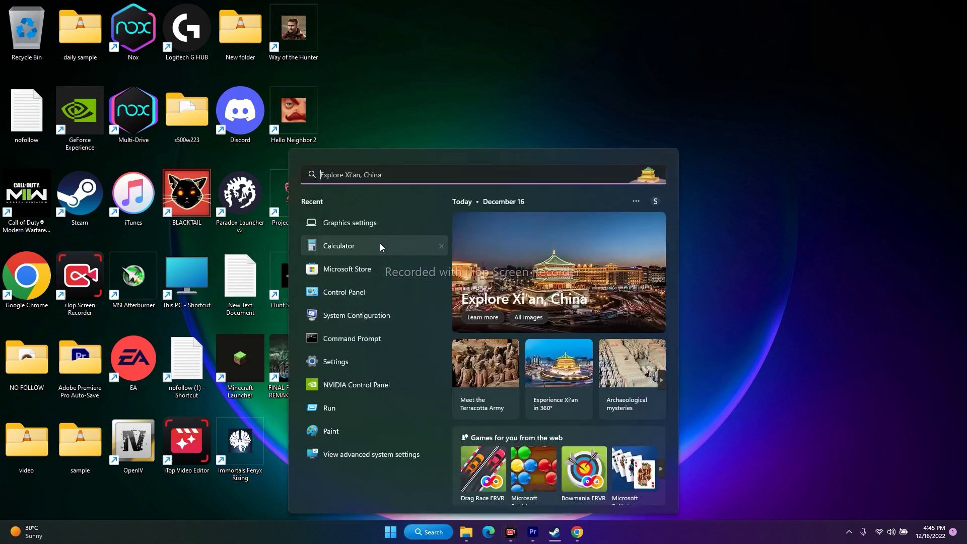
pyautogui.click(348, 362)
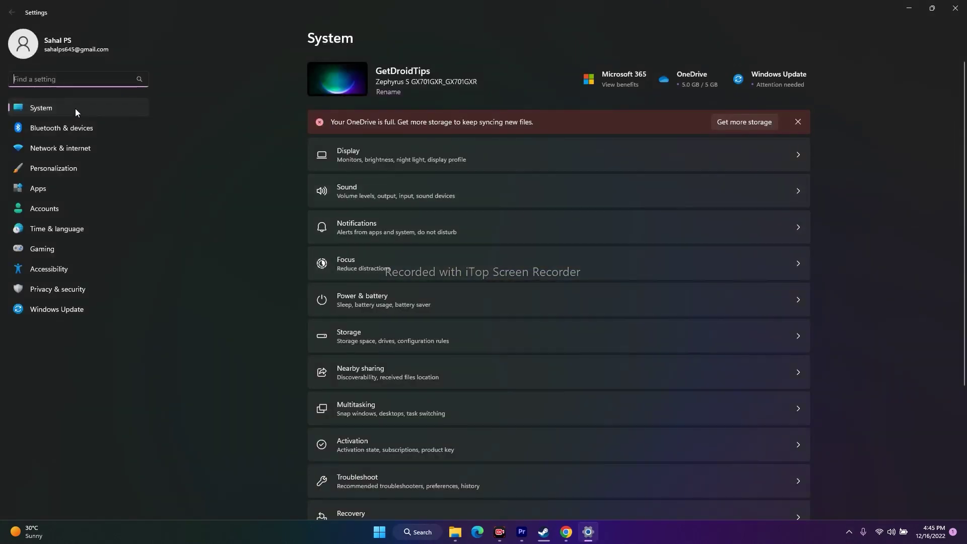
pyautogui.click(96, 314)
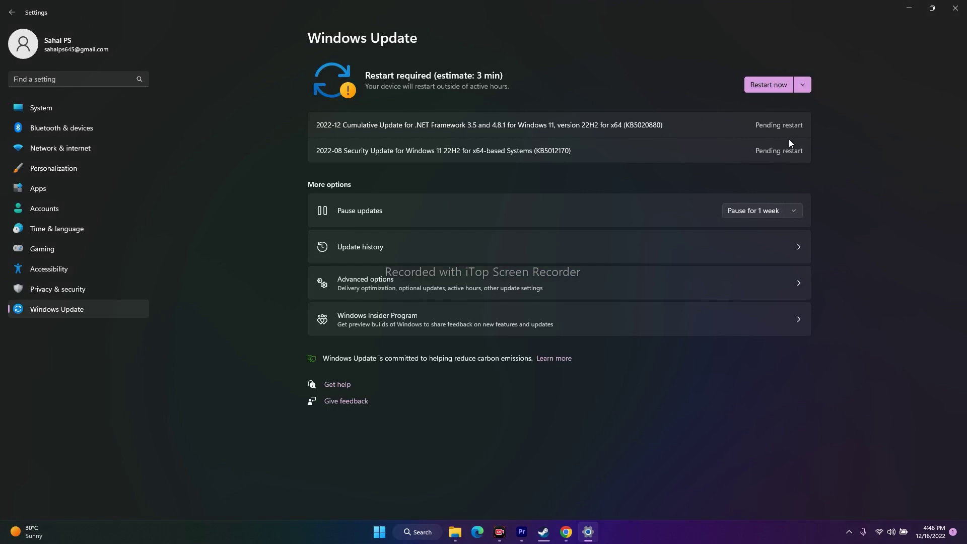
pyautogui.click(955, 8)
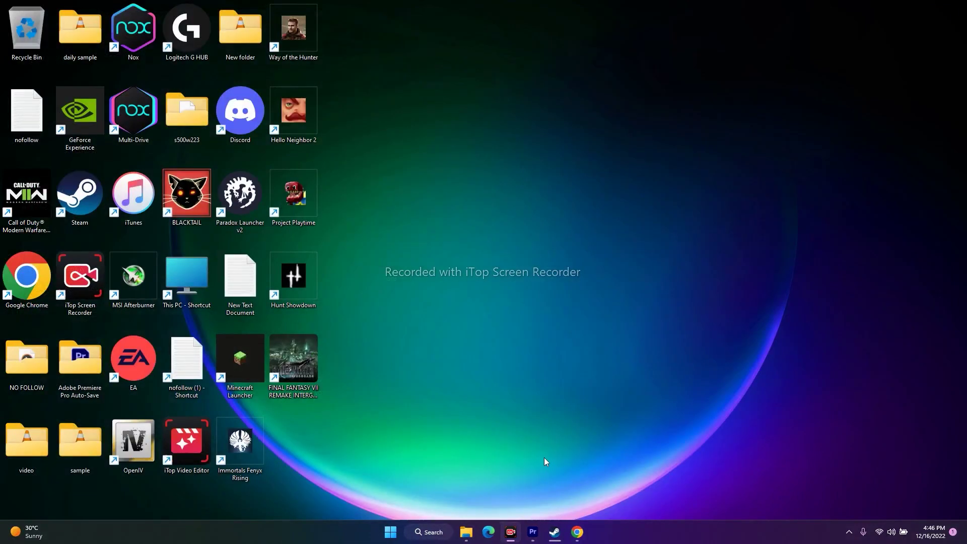
# - Switch to Steam, look at the management options for Way of the Hunter, including Uninstall, and minimize Steam
pyautogui.click(554, 532)
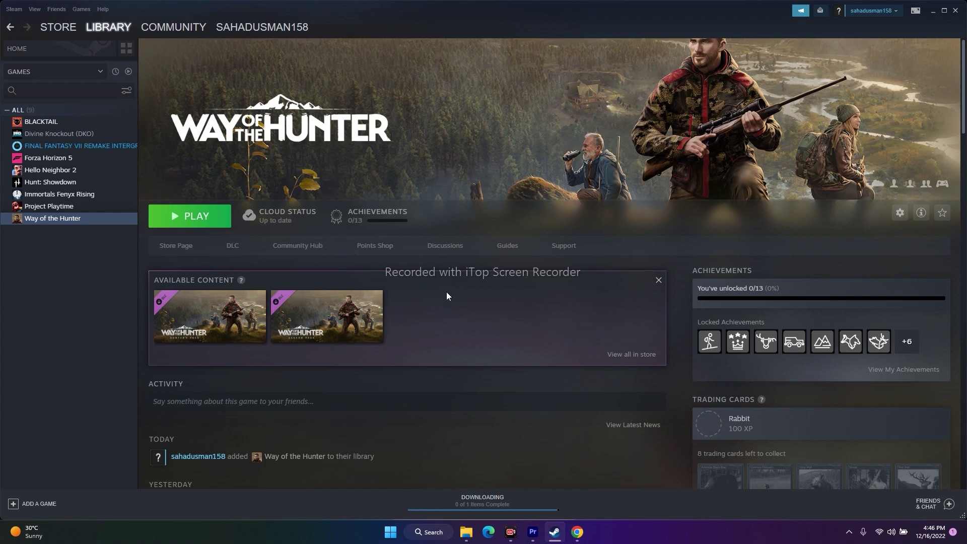
pyautogui.rightClick(76, 223)
pyautogui.moveTo(104, 271)
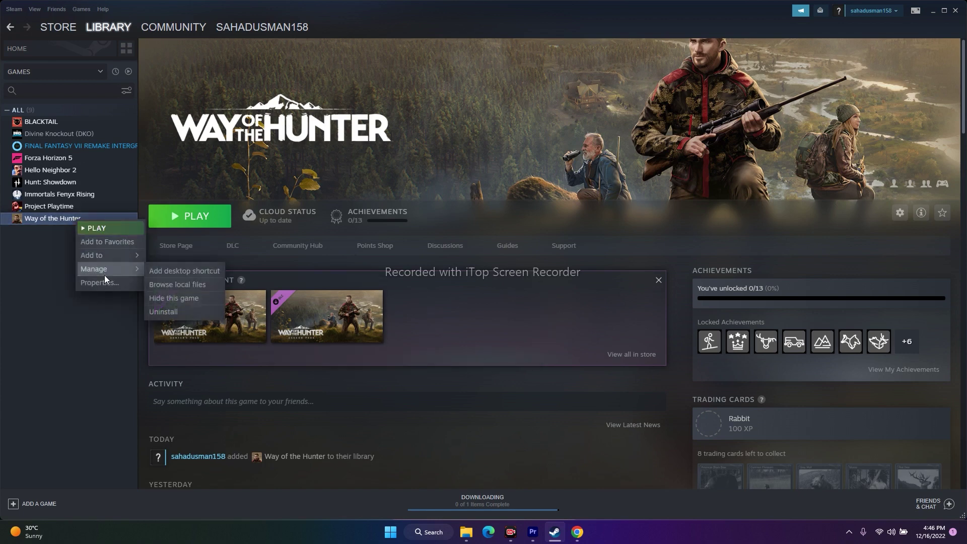
pyautogui.click(72, 307)
pyautogui.click(930, 11)
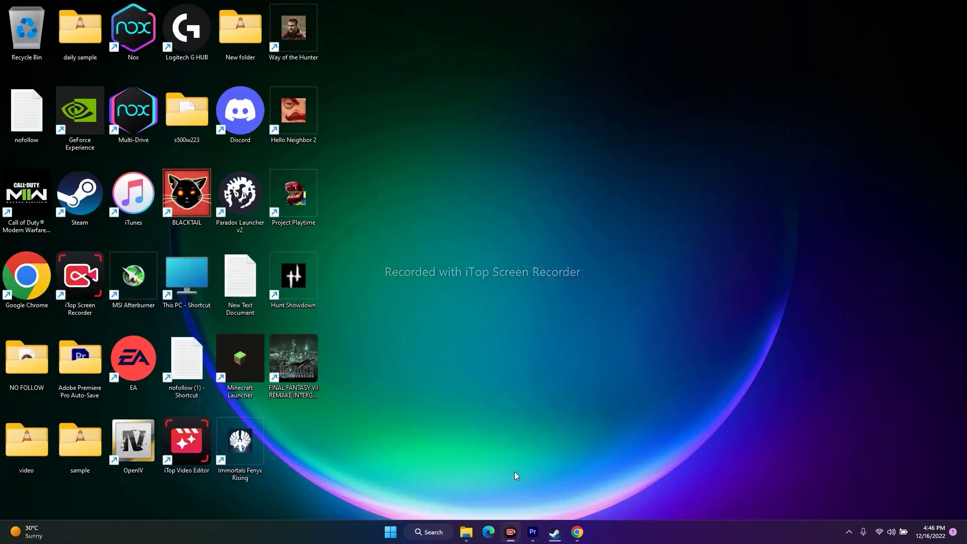
# - Check the free space on the OS (C:) drive under This PC in a maximized File Explorer window, and close it
pyautogui.click(466, 532)
pyautogui.scroll(-3, 609, 300)
pyautogui.click(612, 276)
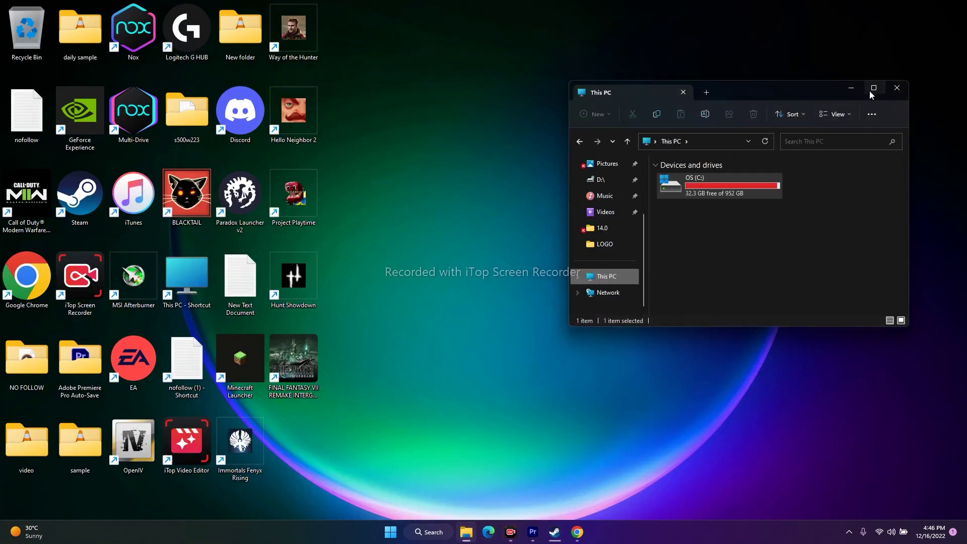
pyautogui.click(870, 89)
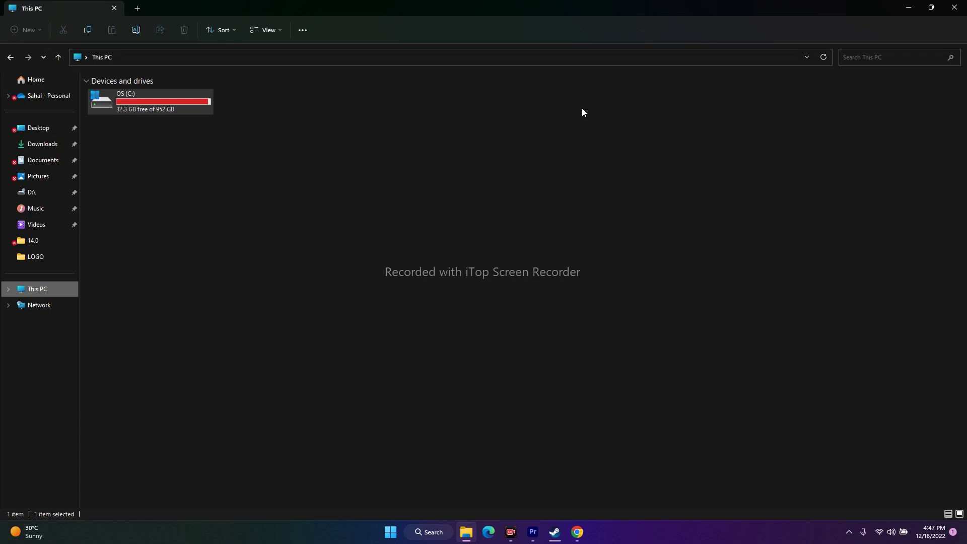
pyautogui.click(953, 7)
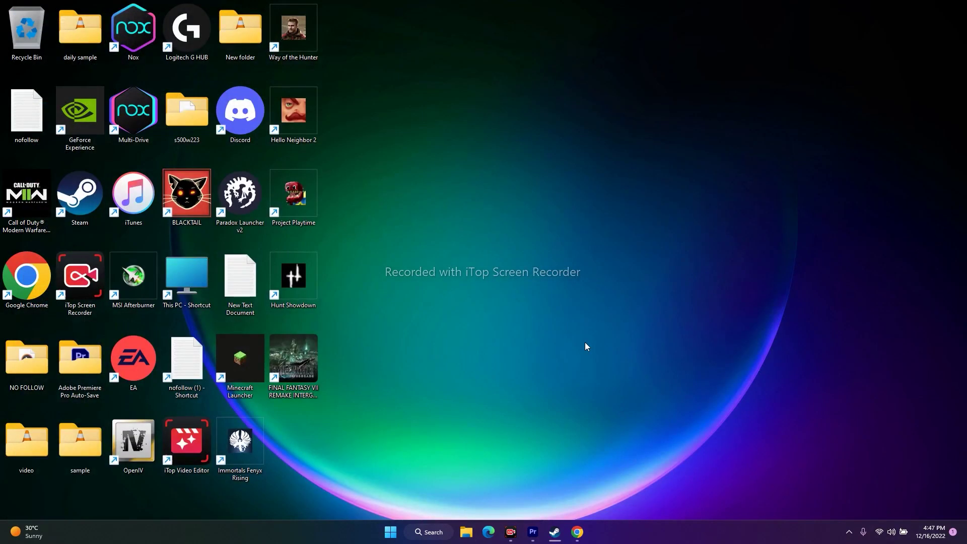
# - Enter -dx11 as the launch option in Way of the Hunter's Steam properties, and change it to -dx12
pyautogui.click(555, 532)
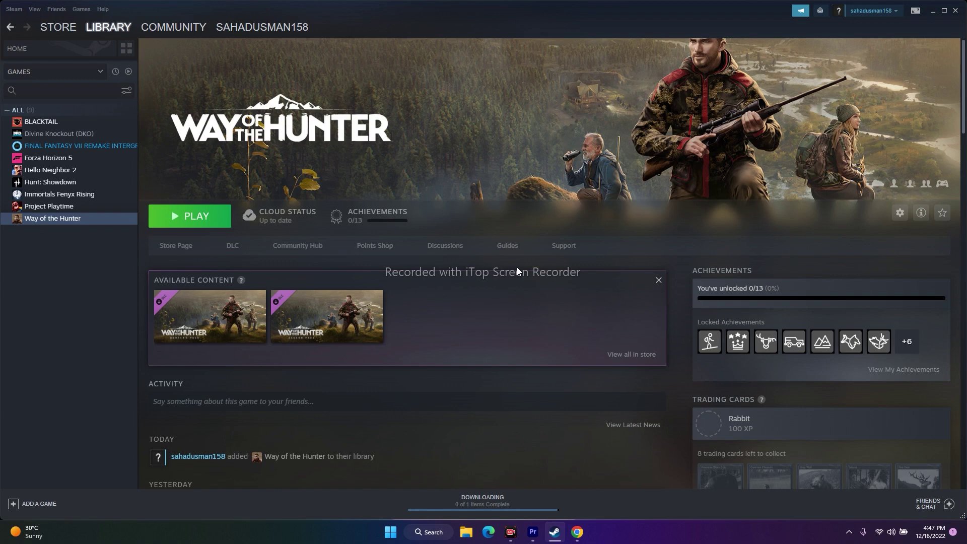
pyautogui.rightClick(82, 220)
pyautogui.click(104, 287)
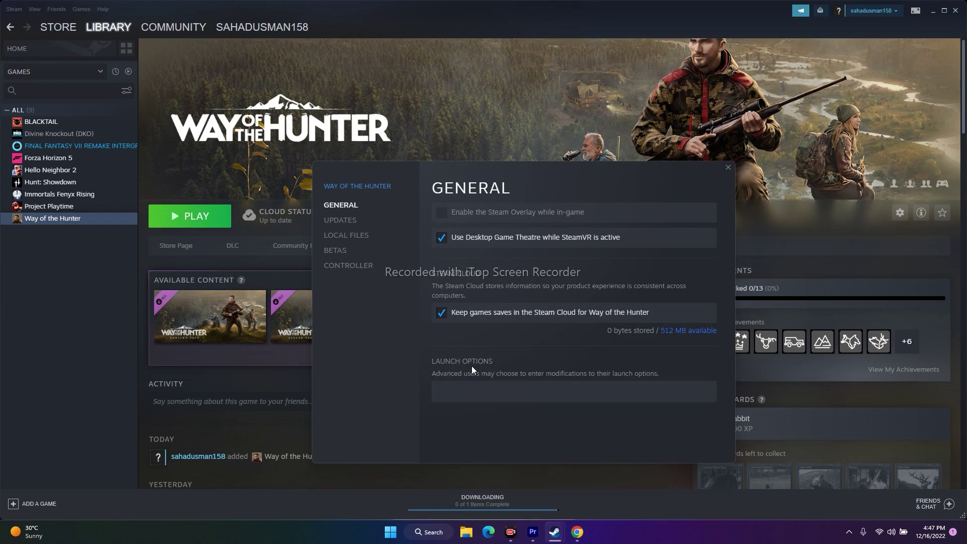
pyautogui.click(459, 392)
pyautogui.write('-dx11')
pyautogui.press('BackSpace')
pyautogui.write('2')
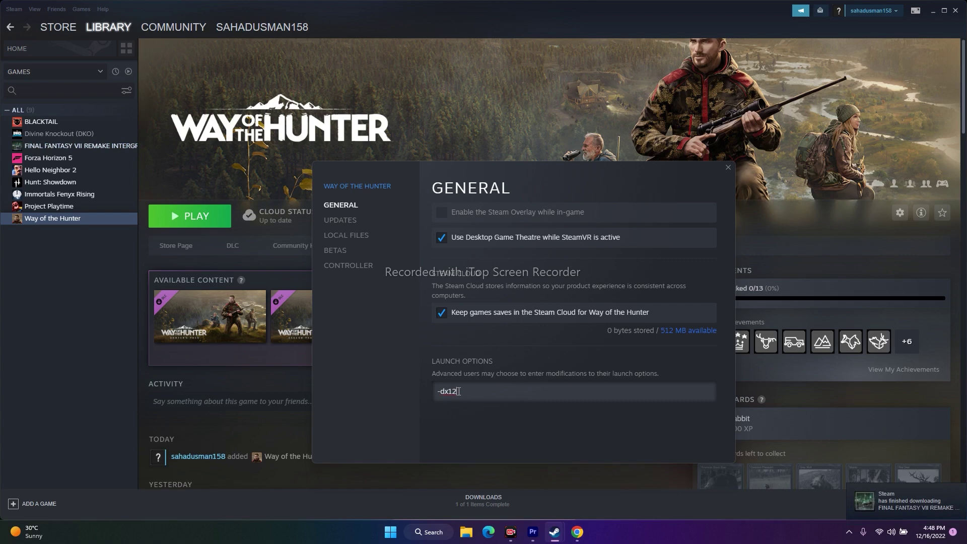
# - Clear the launch options of Way of the Hunter and close its properties
pyautogui.press('BackSpace')
pyautogui.press('BackSpace')
pyautogui.press('BackSpace')
pyautogui.press('BackSpace')
pyautogui.press('BackSpace')
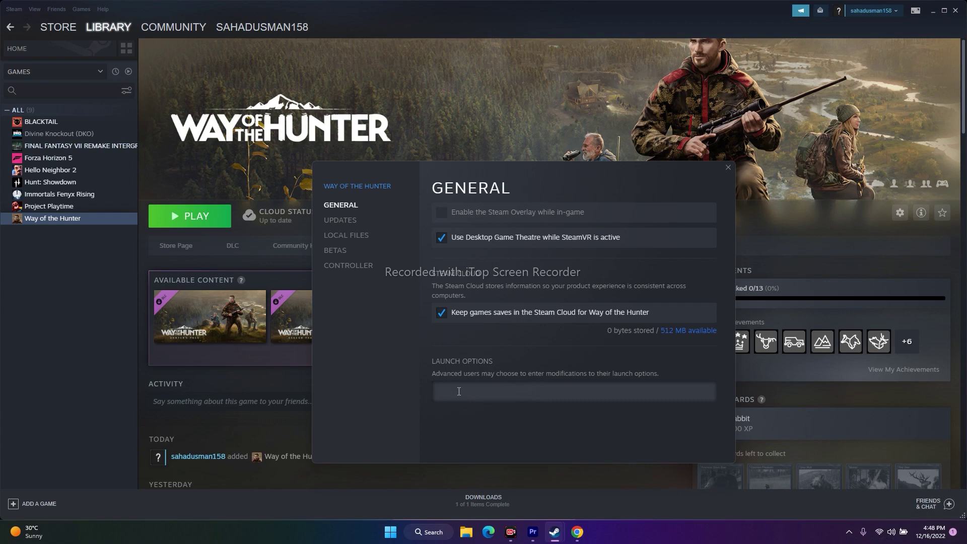
pyautogui.click(728, 169)
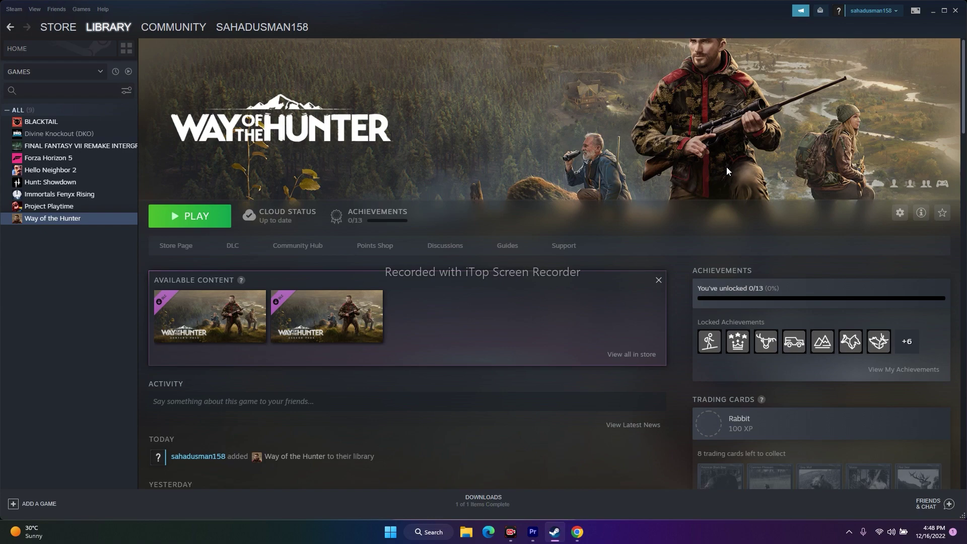
# - Open the advanced system settings, move the System Properties window over, and open the Virtual Memory settings from the advanced Performance Options
pyautogui.click(421, 531)
pyautogui.click(372, 454)
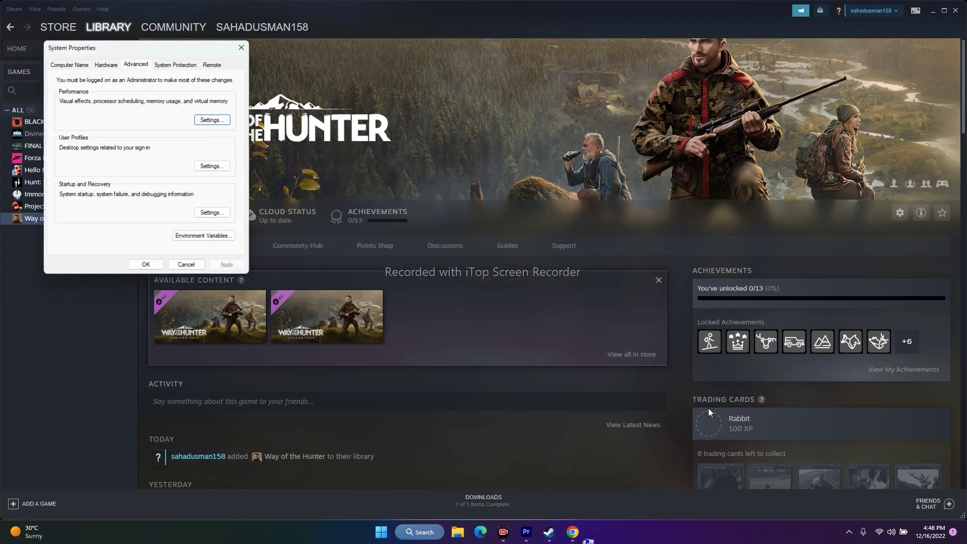
pyautogui.moveTo(145, 45); pyautogui.dragTo(642, 81)
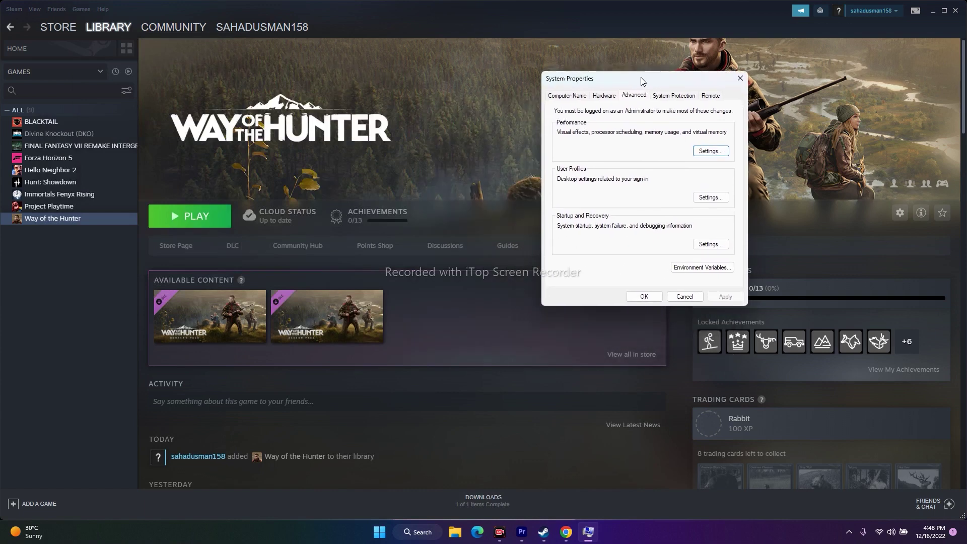
pyautogui.click(710, 151)
pyautogui.click(619, 134)
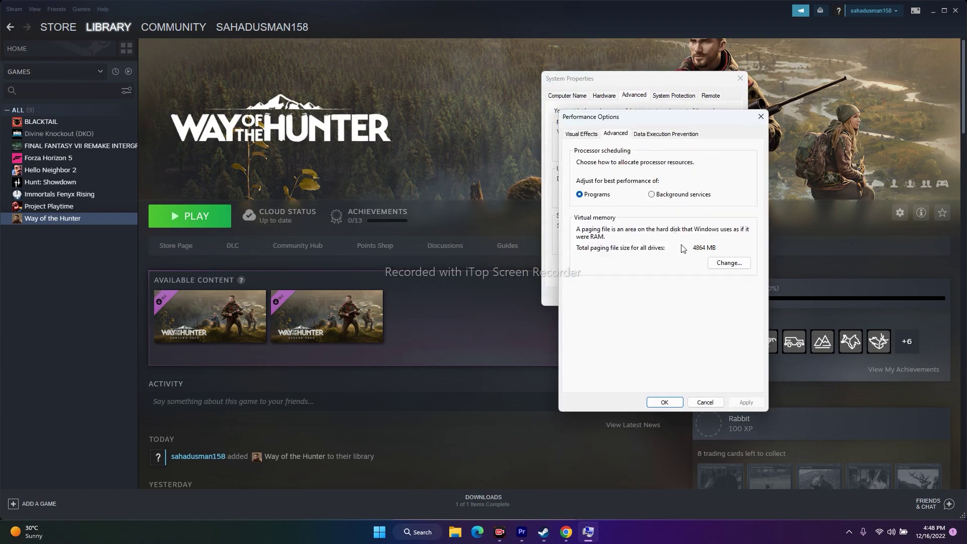
pyautogui.click(738, 267)
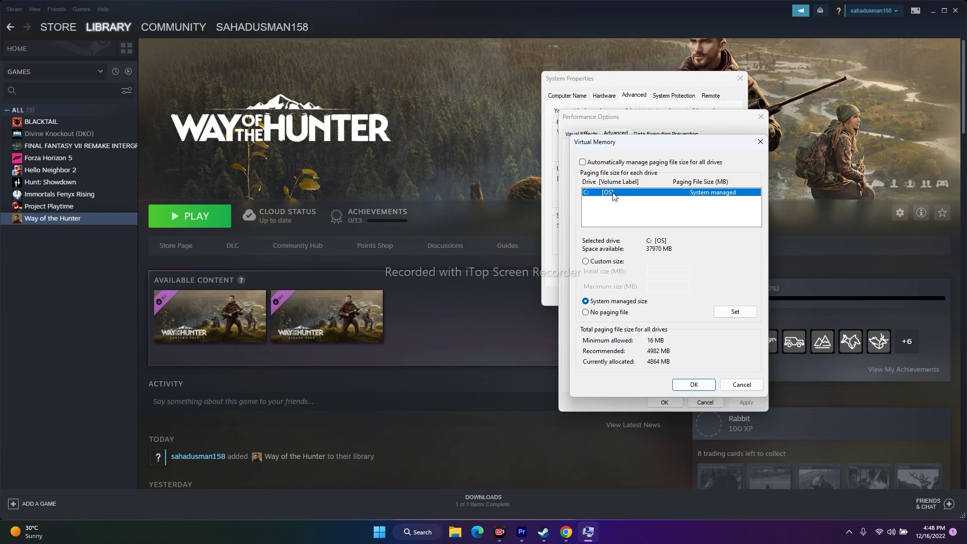
# - Toggle automatic paging file management on and back off, and choose Custom size for the C: [OS] drive
pyautogui.click(582, 162)
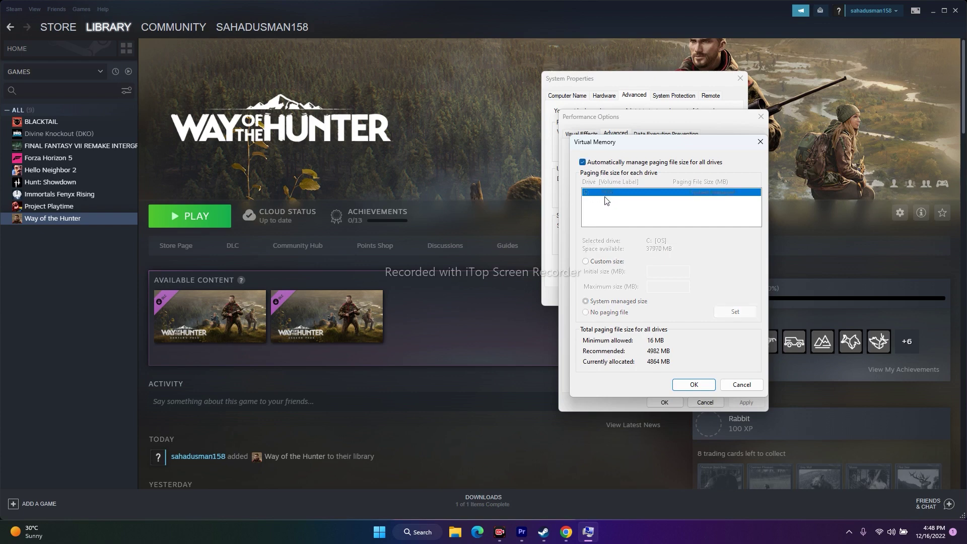
pyautogui.click(582, 162)
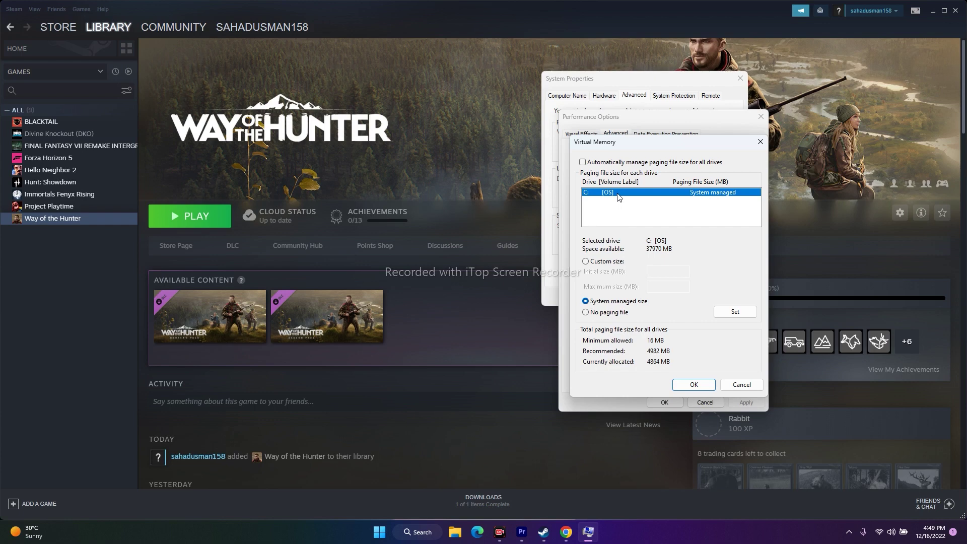
pyautogui.click(586, 262)
pyautogui.click(661, 270)
pyautogui.press('Tab')
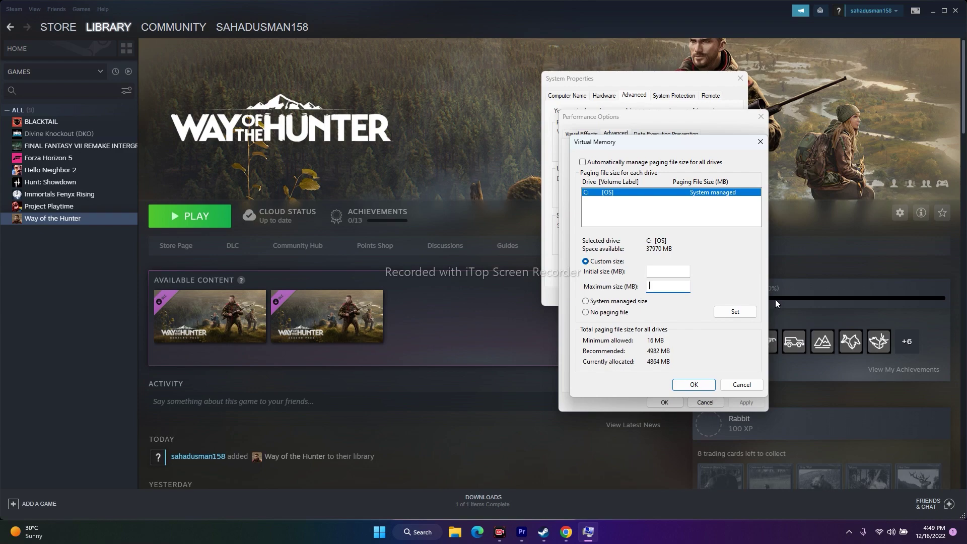
# - Check the installed RAM under System > About in Windows Settings, and close Settings
pyautogui.click(416, 530)
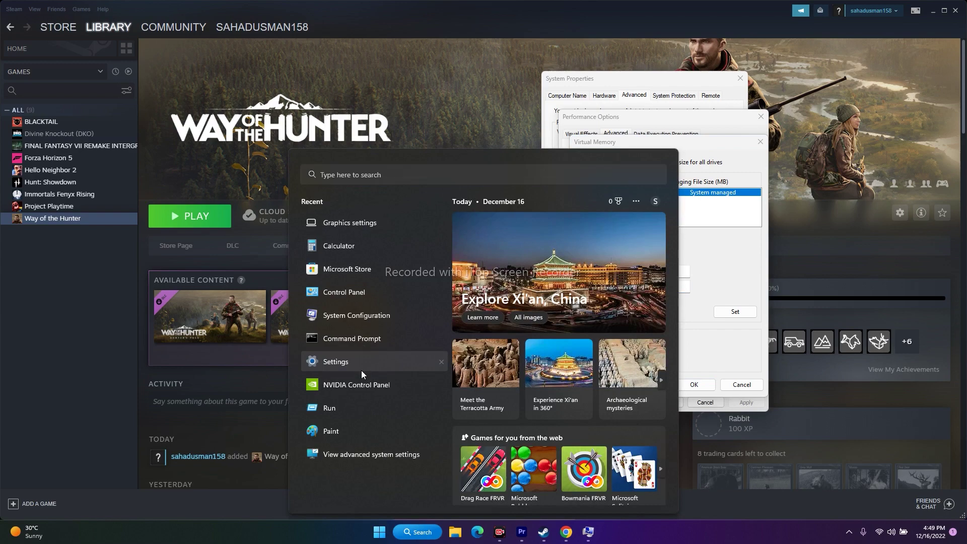
pyautogui.click(361, 367)
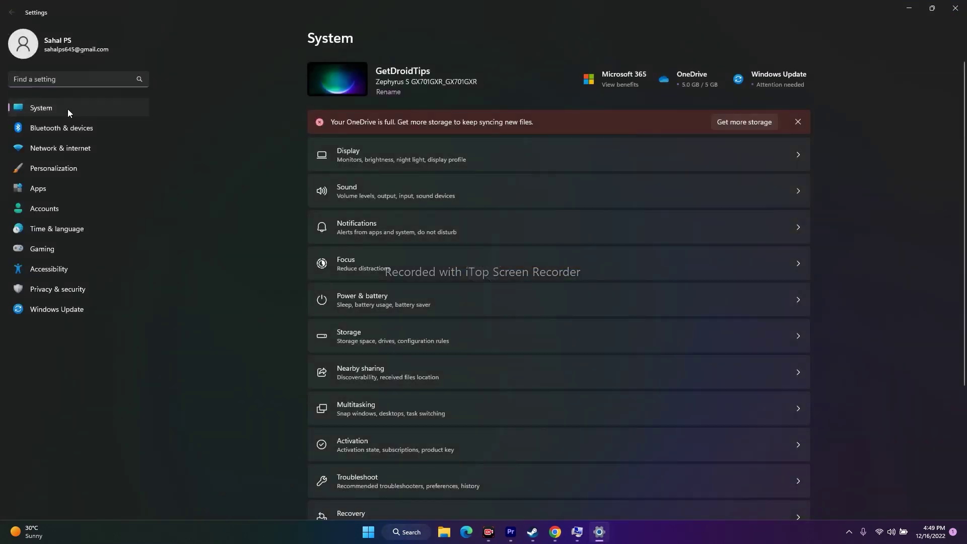
pyautogui.scroll(-4, 565, 278)
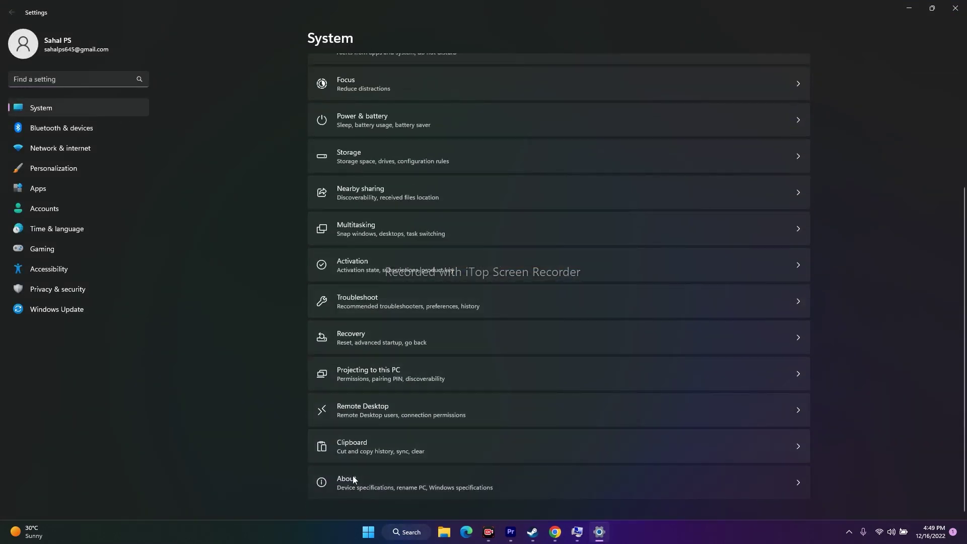
pyautogui.click(373, 479)
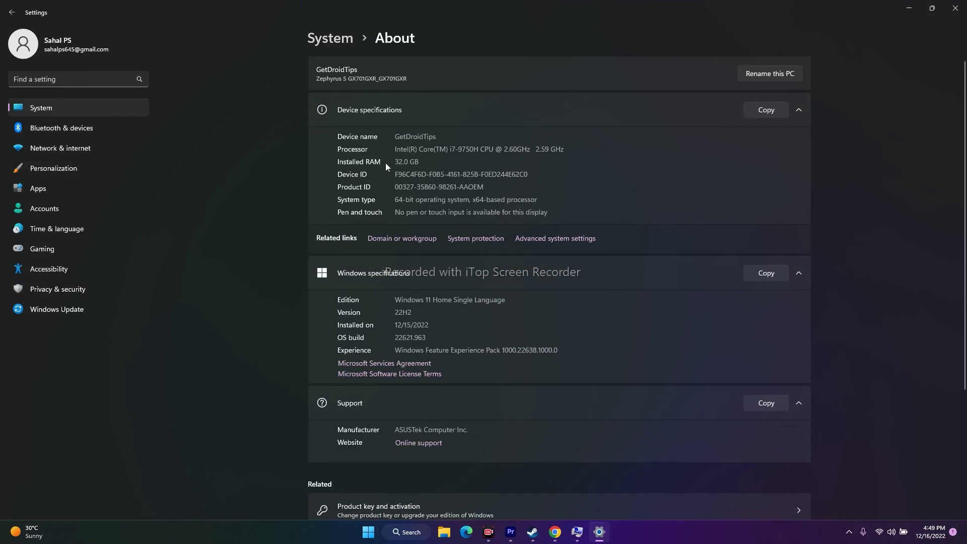
pyautogui.moveTo(393, 161); pyautogui.dragTo(420, 161)
pyautogui.click(419, 161)
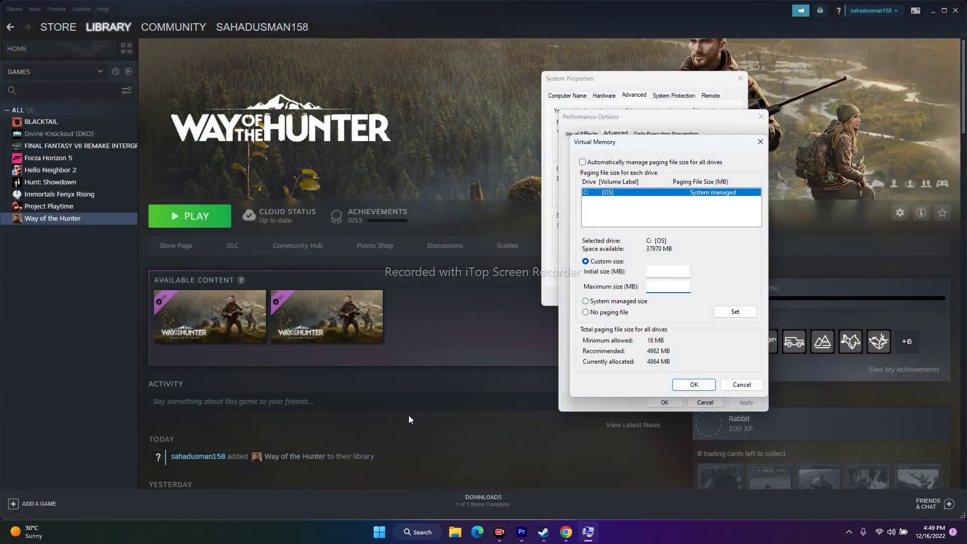
# - Open Calculator, place the Virtual Memory dialog beside it, and calculate 32 × 1024
pyautogui.click(418, 532)
pyautogui.click(360, 254)
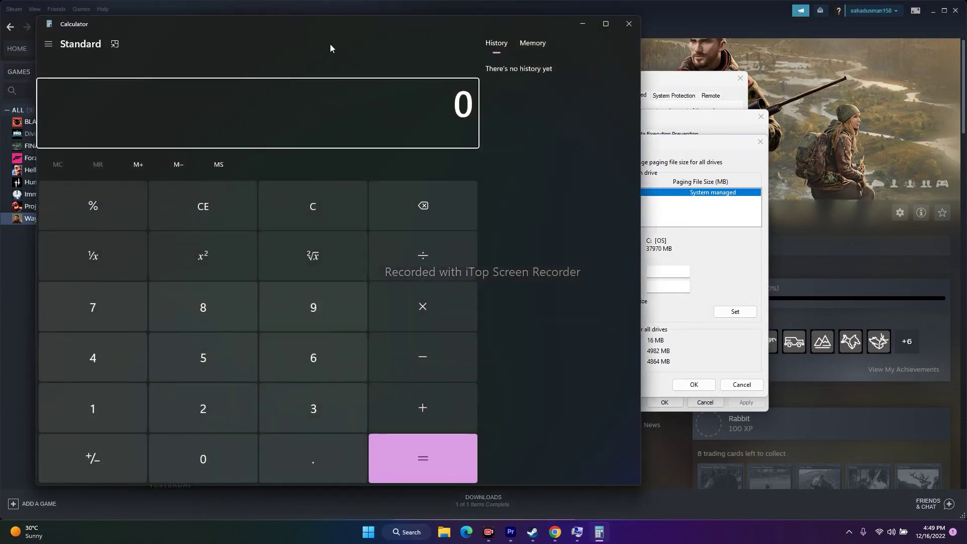
pyautogui.moveTo(674, 148); pyautogui.dragTo(806, 110)
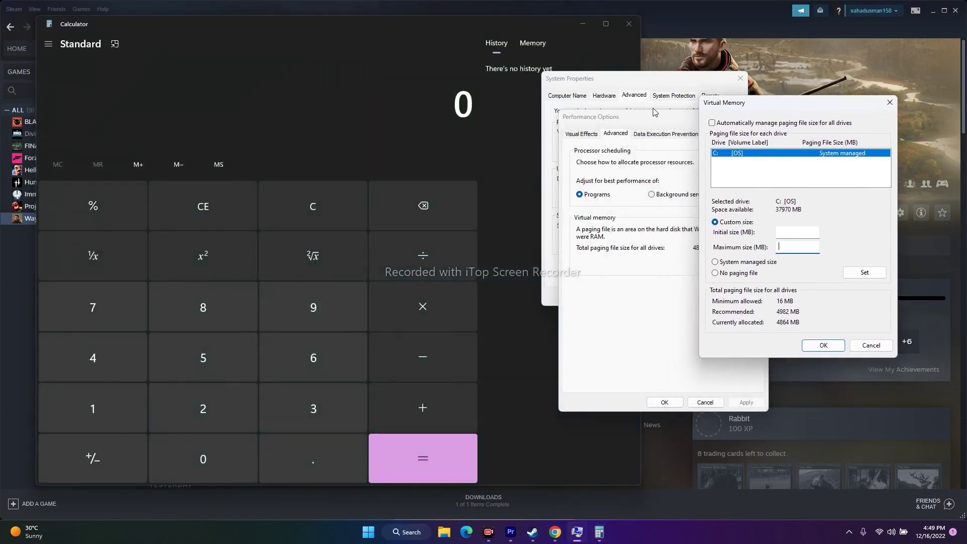
pyautogui.click(382, 90)
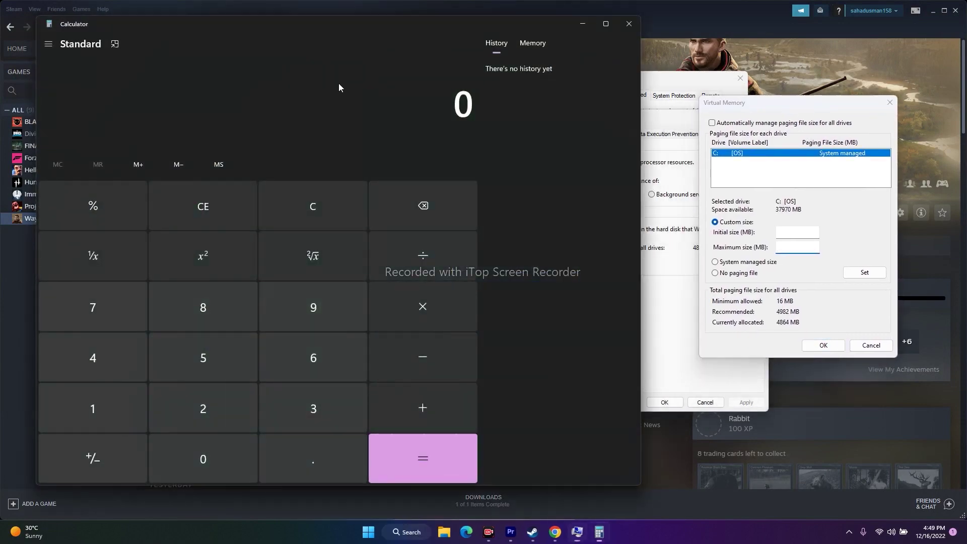
pyautogui.click(315, 412)
pyautogui.click(216, 407)
pyautogui.click(375, 322)
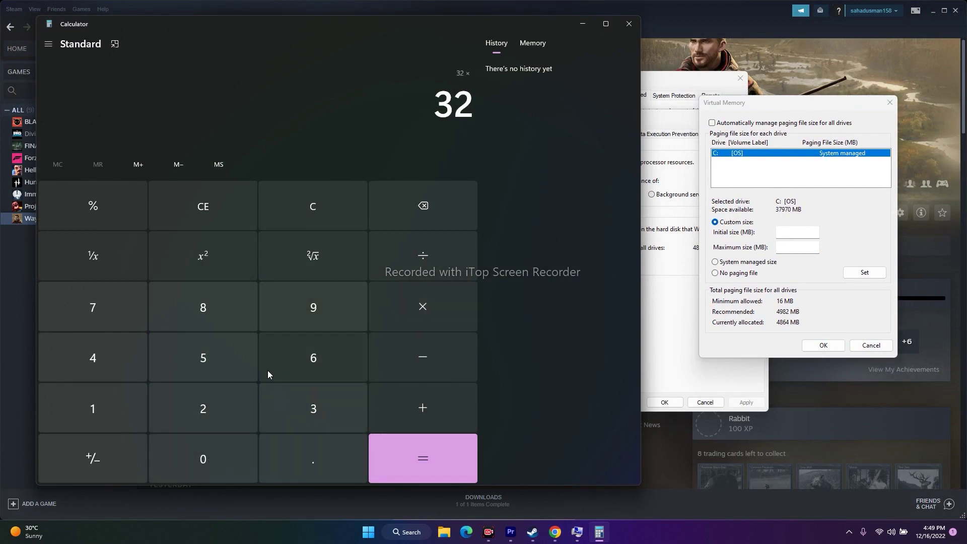
pyautogui.click(97, 409)
pyautogui.click(203, 459)
pyautogui.click(211, 409)
pyautogui.click(93, 357)
pyautogui.click(409, 459)
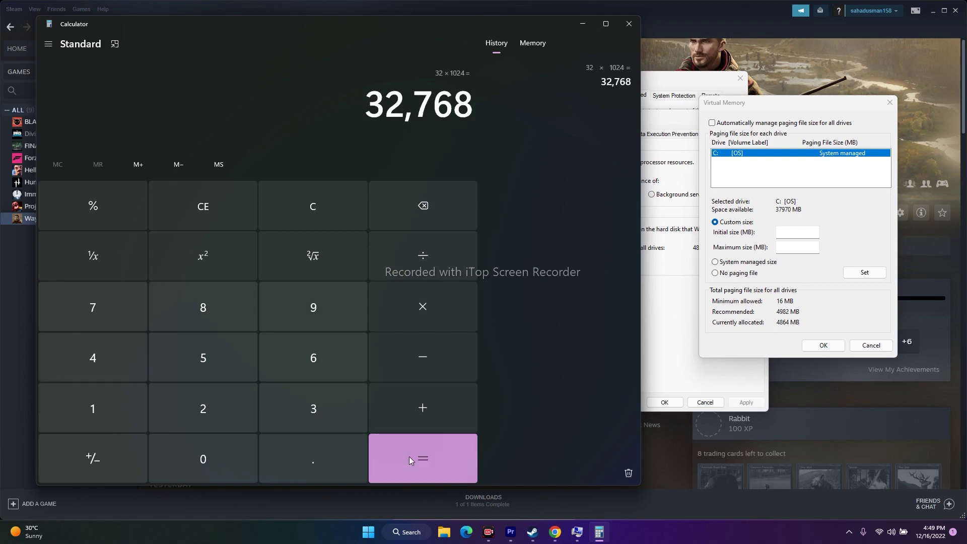
# - Multiply the calculated value by 1.5 and paste the result, 49,152, as the initial paging file size in MB
pyautogui.click(422, 305)
pyautogui.click(93, 406)
pyautogui.click(305, 457)
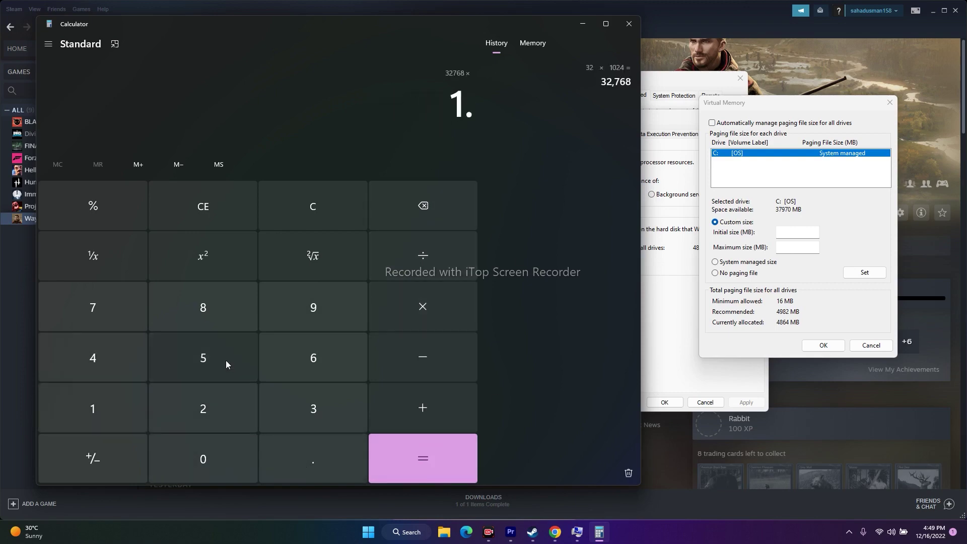
pyautogui.click(226, 364)
pyautogui.click(422, 458)
pyautogui.moveTo(371, 106); pyautogui.dragTo(474, 108)
pyautogui.rightClick(460, 116)
pyautogui.click(486, 127)
pyautogui.click(798, 246)
pyautogui.rightClick(796, 236)
pyautogui.click(825, 278)
# - Clear the calculator entry and calculate 32 × 1024 again
pyautogui.click(192, 211)
pyautogui.click(191, 211)
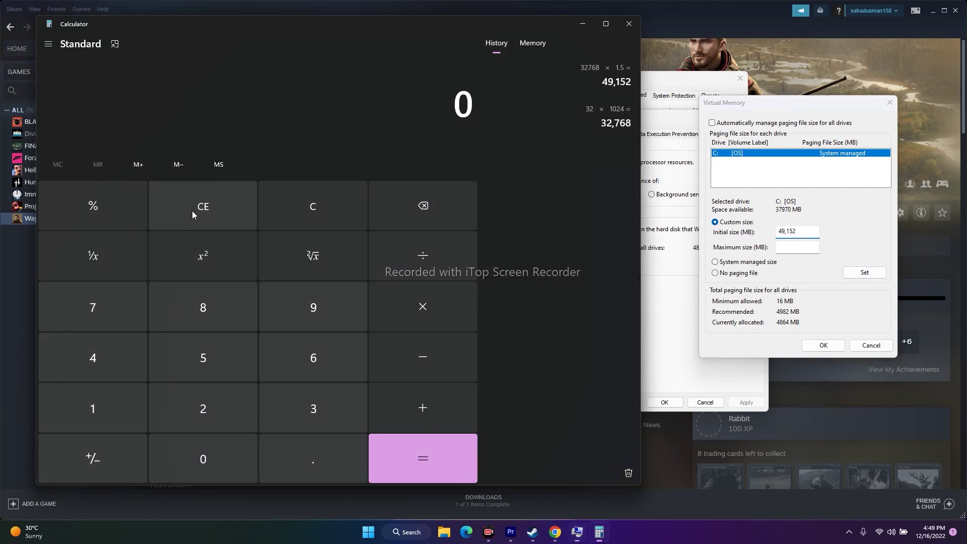
pyautogui.click(312, 414)
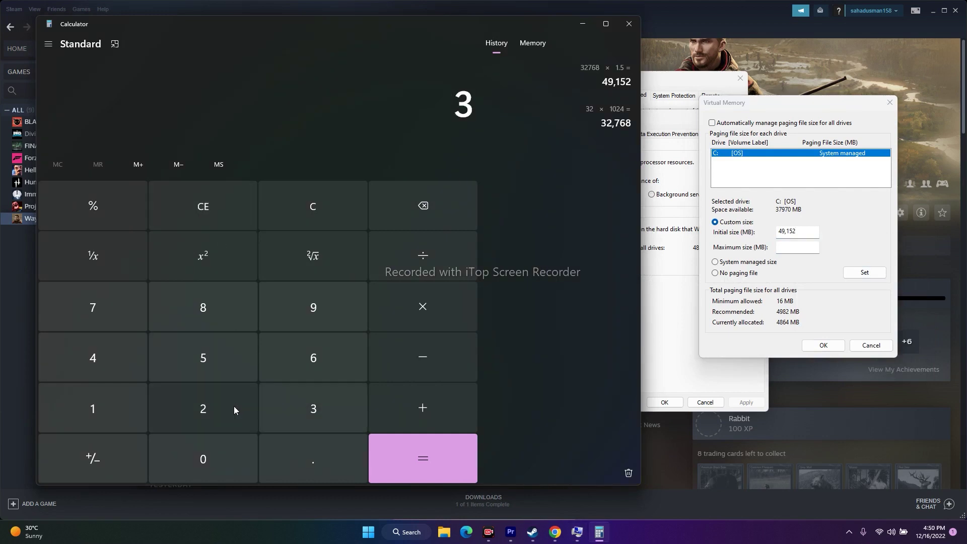
pyautogui.click(234, 406)
pyautogui.click(411, 323)
pyautogui.click(126, 420)
pyautogui.click(203, 458)
pyautogui.click(203, 407)
pyautogui.click(71, 357)
pyautogui.click(386, 455)
# - Multiply 32,768 by 3 in Calculator and copy the result
pyautogui.click(403, 309)
pyautogui.click(340, 400)
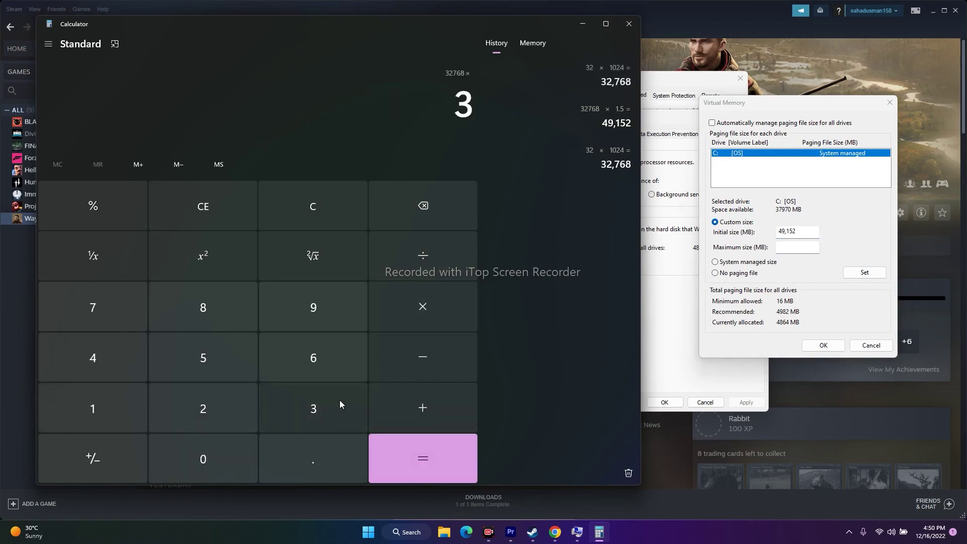
pyautogui.click(435, 449)
pyautogui.doubleClick(371, 115)
pyautogui.rightClick(450, 121)
pyautogui.click(477, 134)
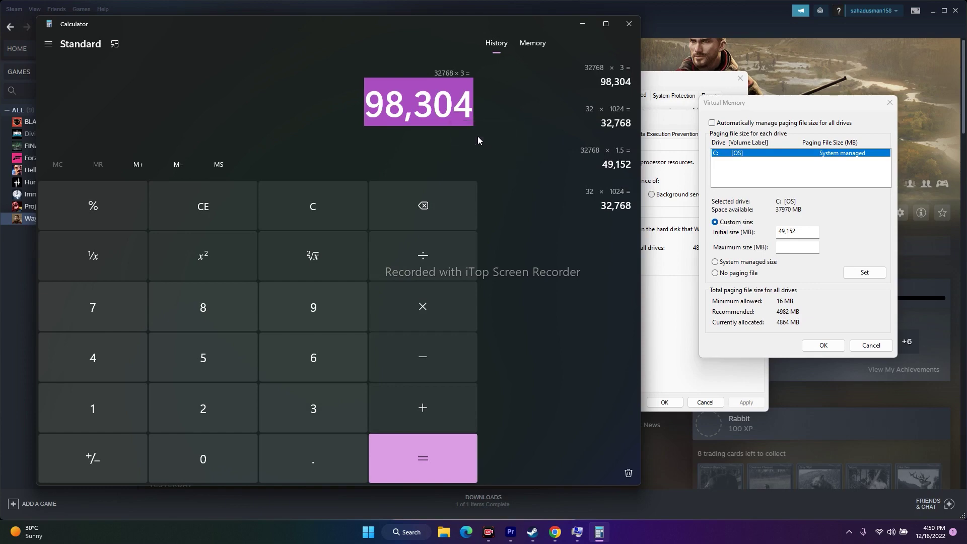
# - Close Calculator, paste the copied value as the maximum paging file size, and cancel the virtual memory changes, closing all system dialogs
pyautogui.click(629, 23)
pyautogui.rightClick(789, 244)
pyautogui.click(808, 289)
pyautogui.click(870, 344)
pyautogui.click(760, 116)
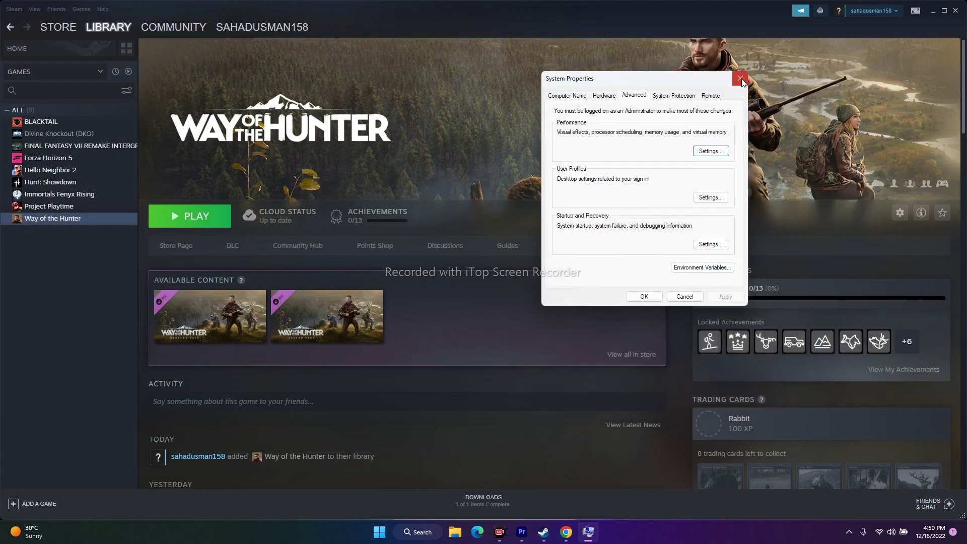
pyautogui.click(740, 78)
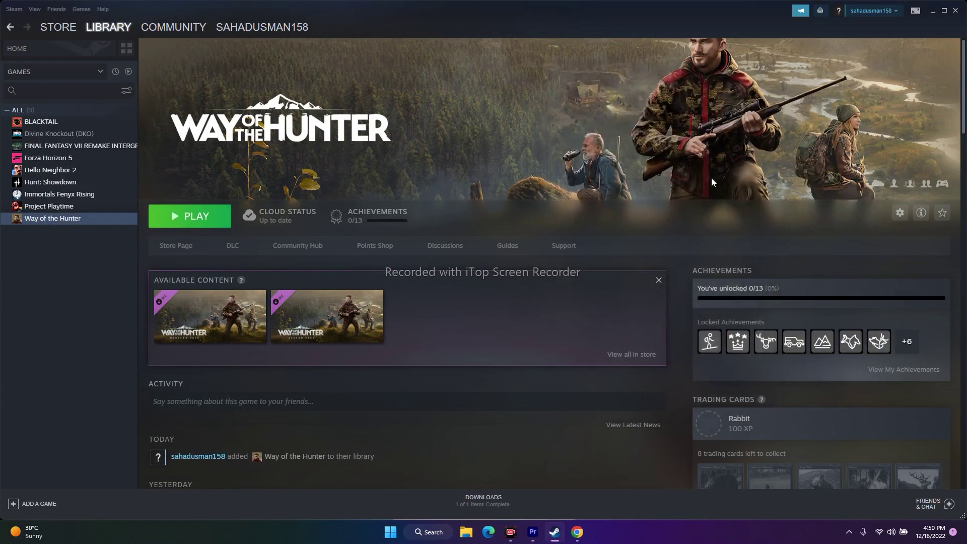